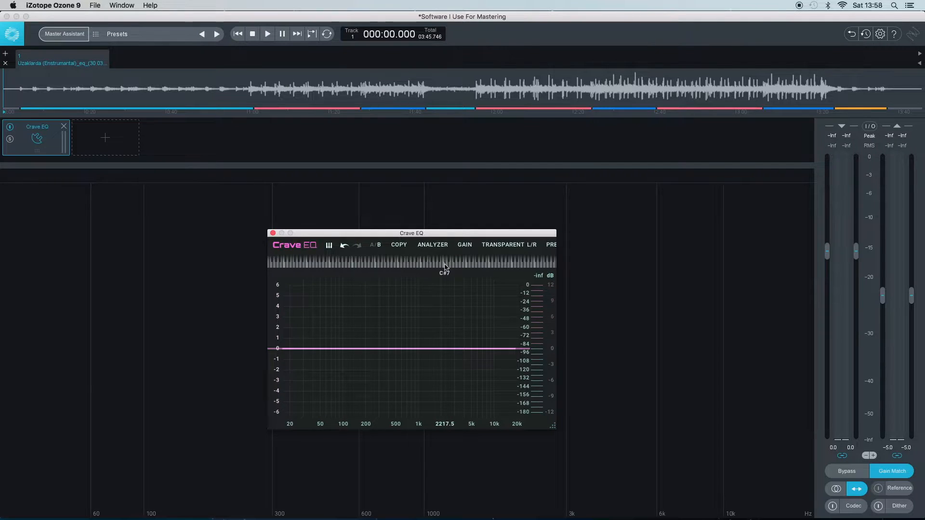
Hide the piano keyboard display in the equalizer and switch between the A and B settings to compare them.
{"action": "left_click", "coordinate": [330, 247]}
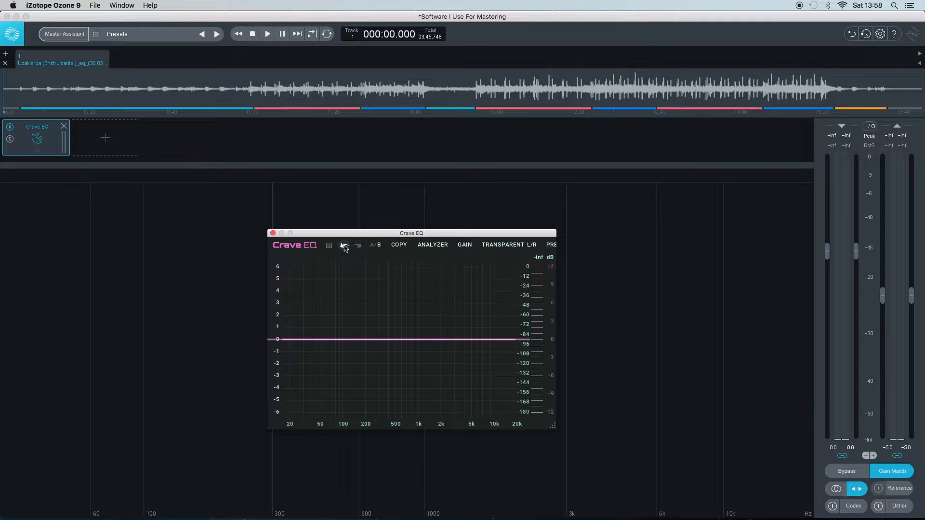
{"action": "left_click", "coordinate": [373, 247]}
{"action": "left_click", "coordinate": [372, 247]}
{"action": "left_click", "coordinate": [372, 246]}
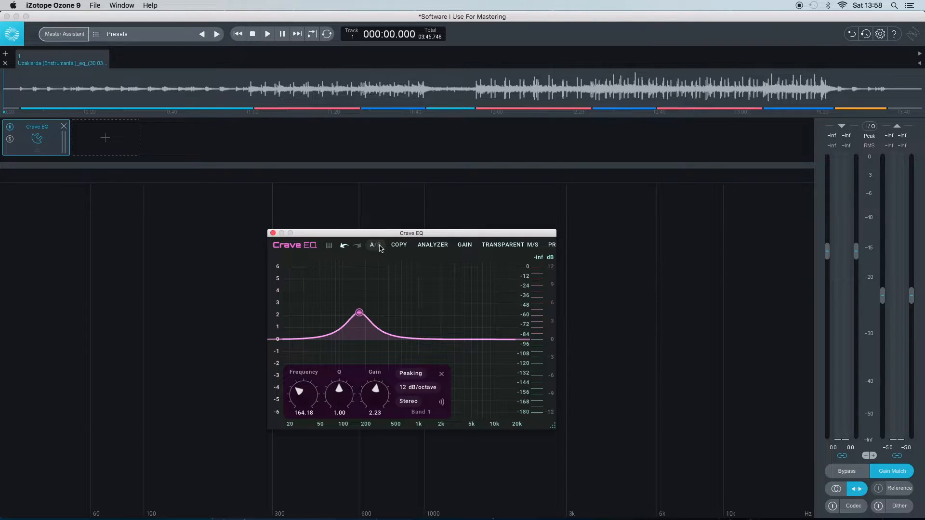
{"action": "left_click", "coordinate": [378, 247]}
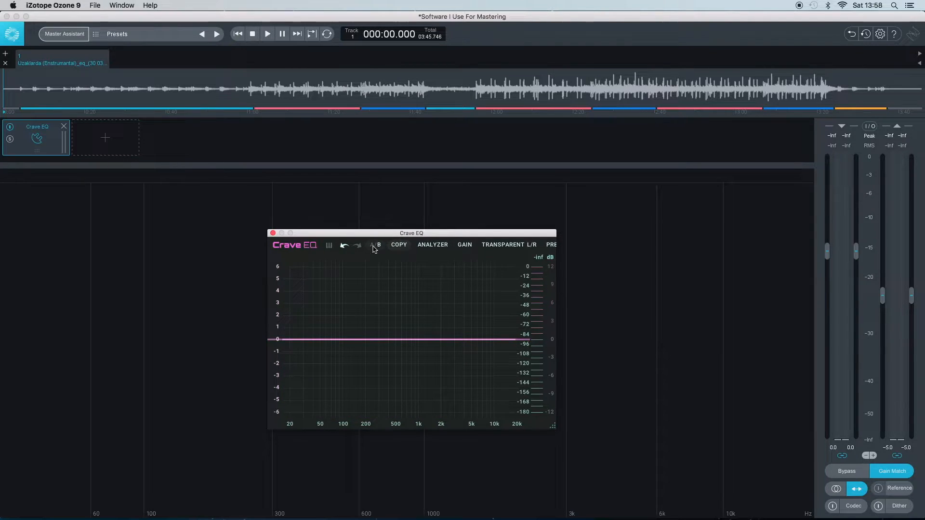
Review the analyzer's input, output and resolution/latency options, keeping the resolution at 15.0Hz / 33ms.
{"action": "left_click", "coordinate": [428, 249]}
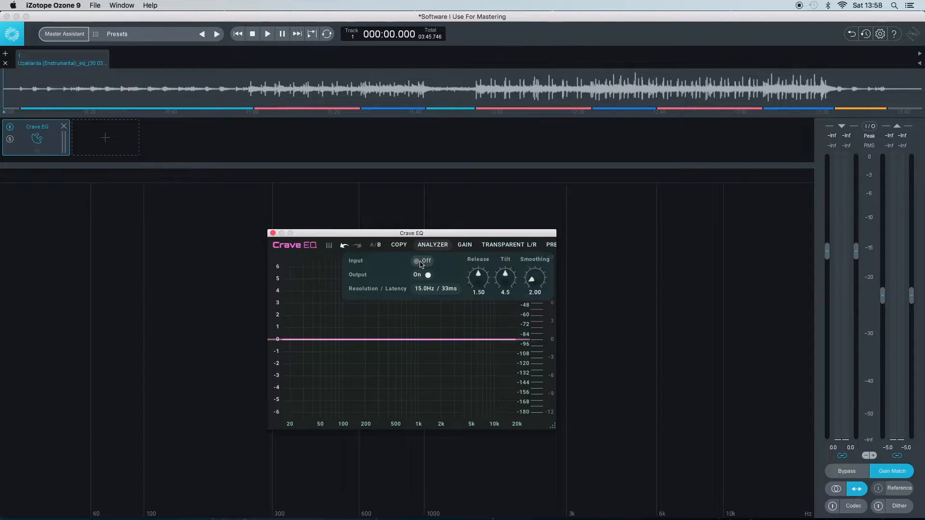
{"action": "left_click", "coordinate": [421, 262]}
{"action": "left_click", "coordinate": [421, 276]}
{"action": "left_click", "coordinate": [435, 289]}
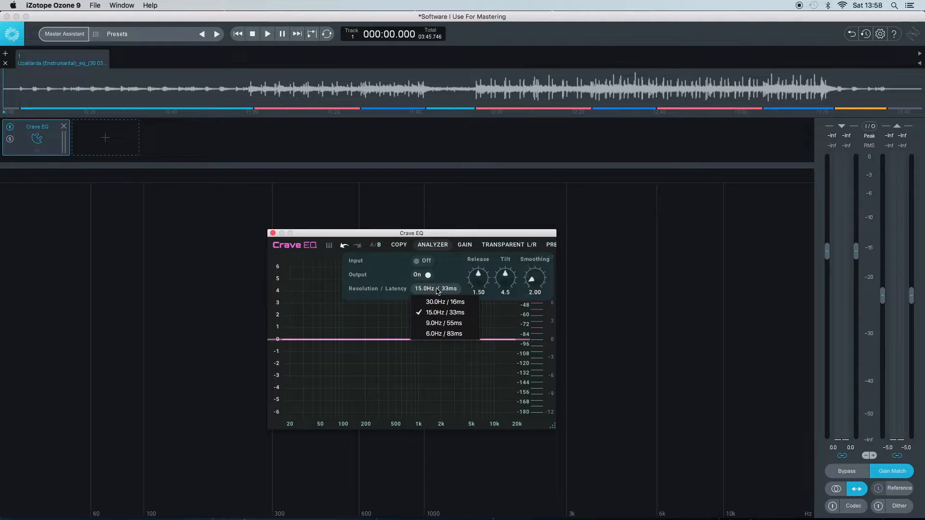
{"action": "left_click", "coordinate": [439, 292]}
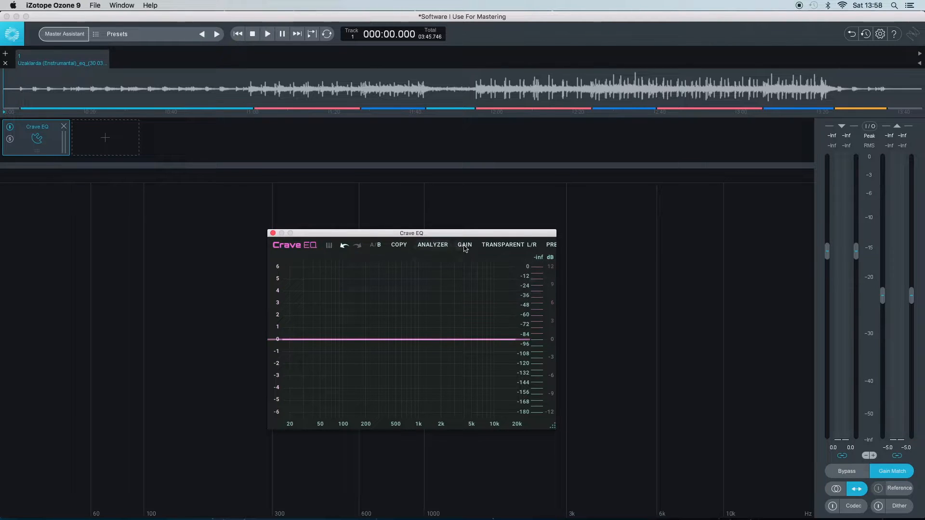
Toggle Automatic Gain Compensation in the equalizer's gain settings.
{"action": "mouse_move", "coordinate": [466, 248]}
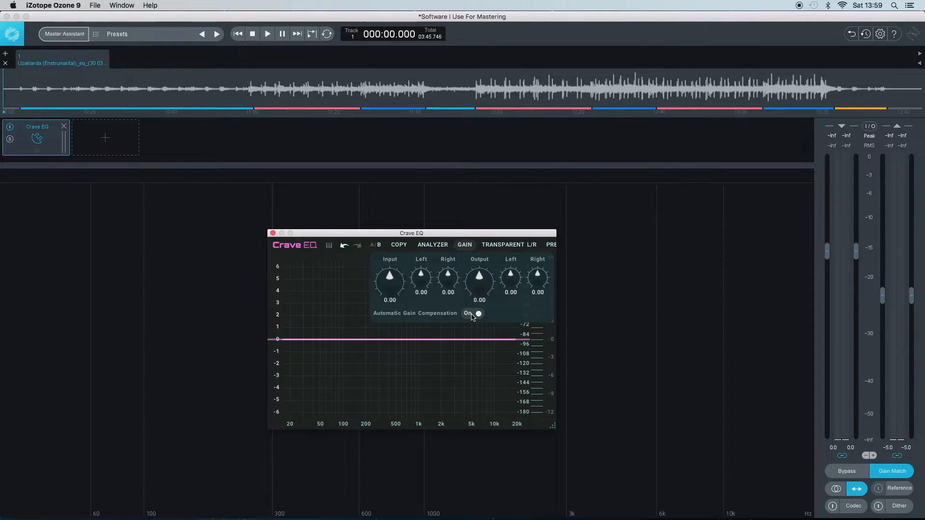
{"action": "left_click", "coordinate": [472, 315]}
Examine the available phase models and the Lookahead / Crossover choices without changing either setting.
{"action": "left_click", "coordinate": [504, 247]}
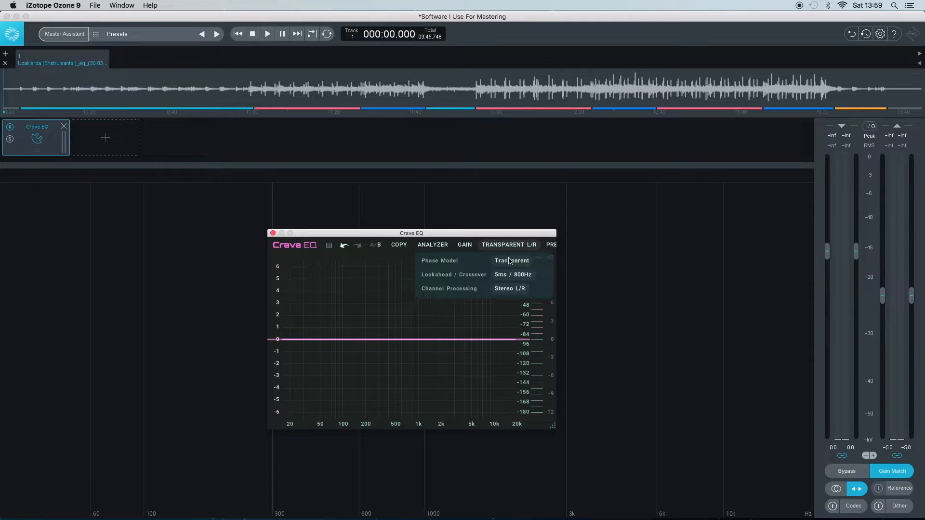
{"action": "left_click", "coordinate": [511, 264]}
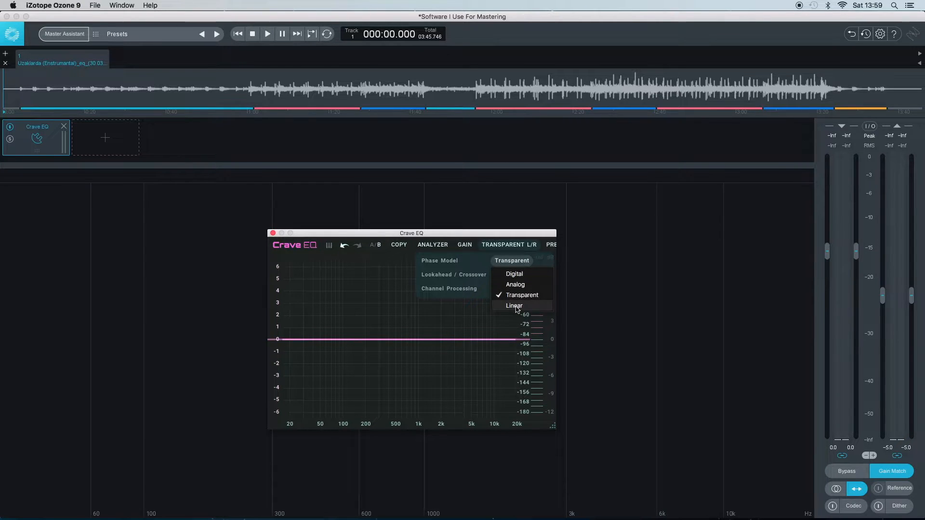
{"action": "left_click", "coordinate": [516, 263]}
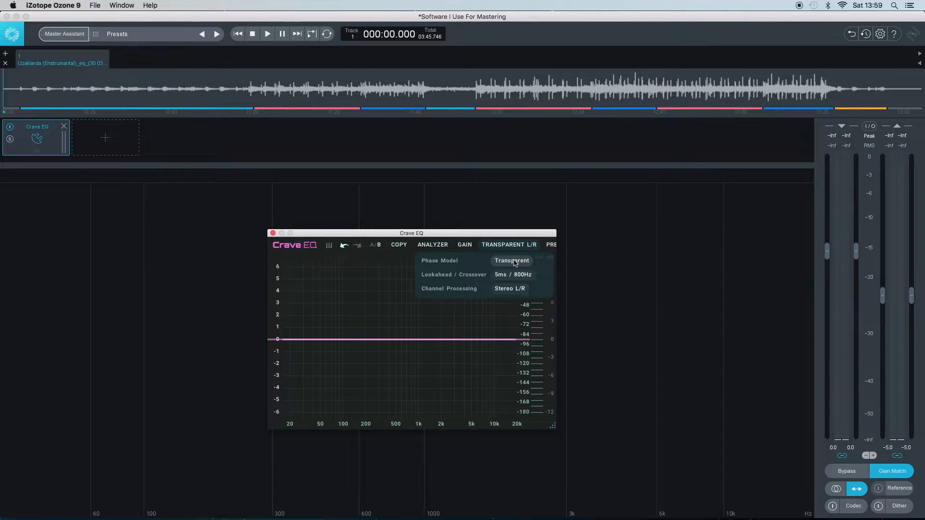
{"action": "left_click", "coordinate": [515, 276]}
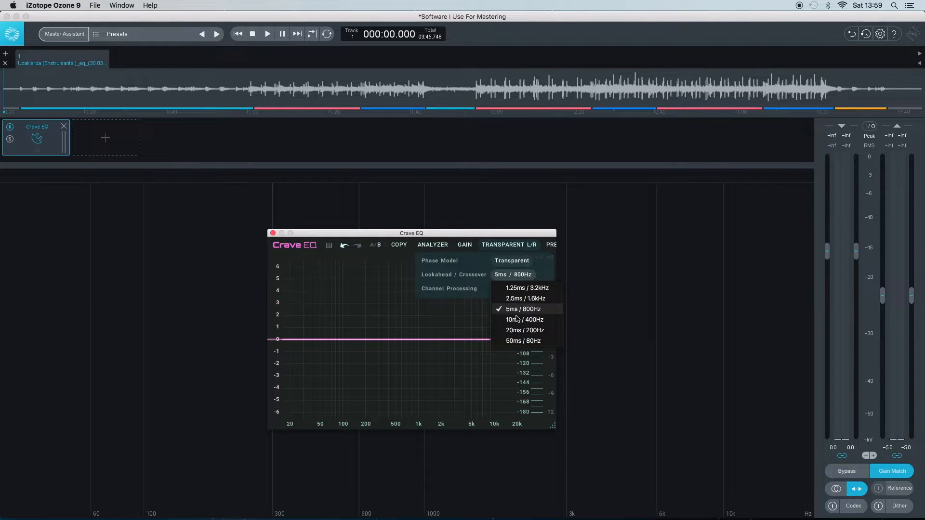
{"action": "left_click", "coordinate": [512, 279]}
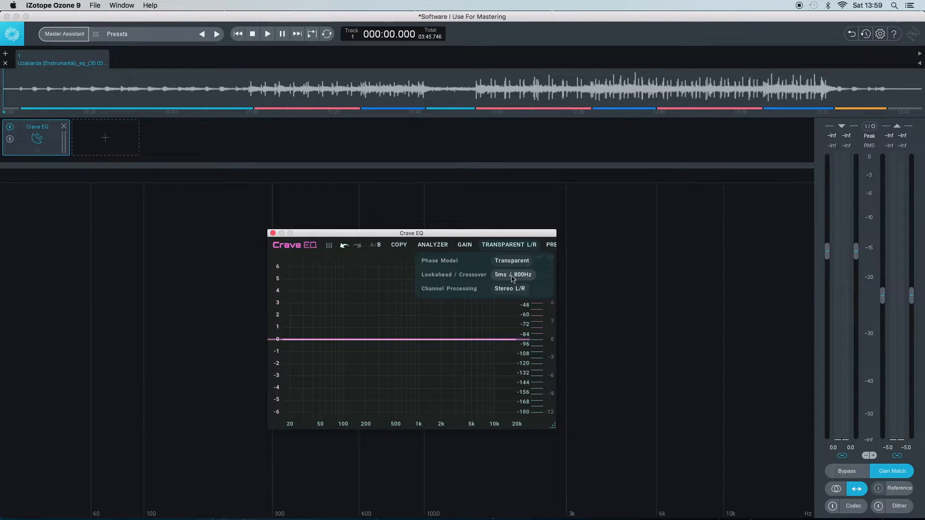
Try the Stereo M/S and Mono channel processing modes and return to Stereo L/R.
{"action": "left_click", "coordinate": [513, 290]}
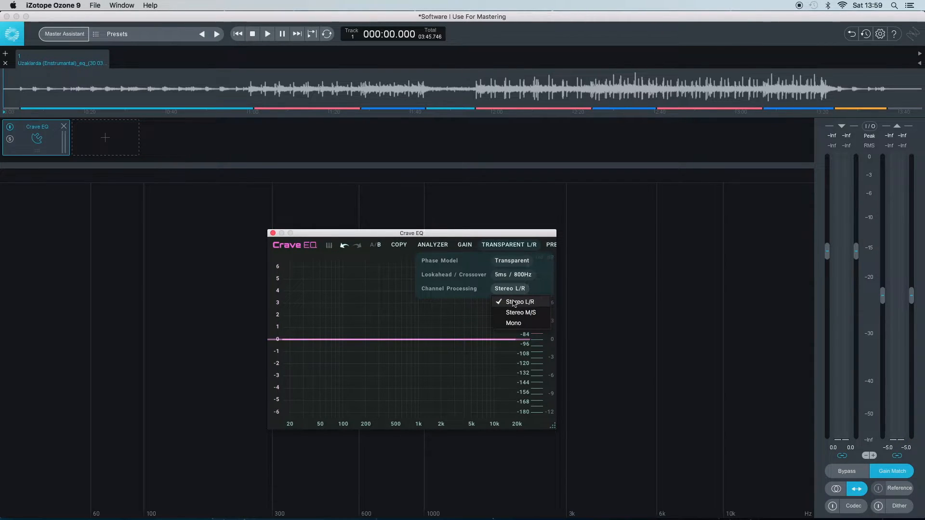
{"action": "left_click", "coordinate": [523, 314]}
{"action": "left_click", "coordinate": [515, 290]}
{"action": "left_click", "coordinate": [515, 324]}
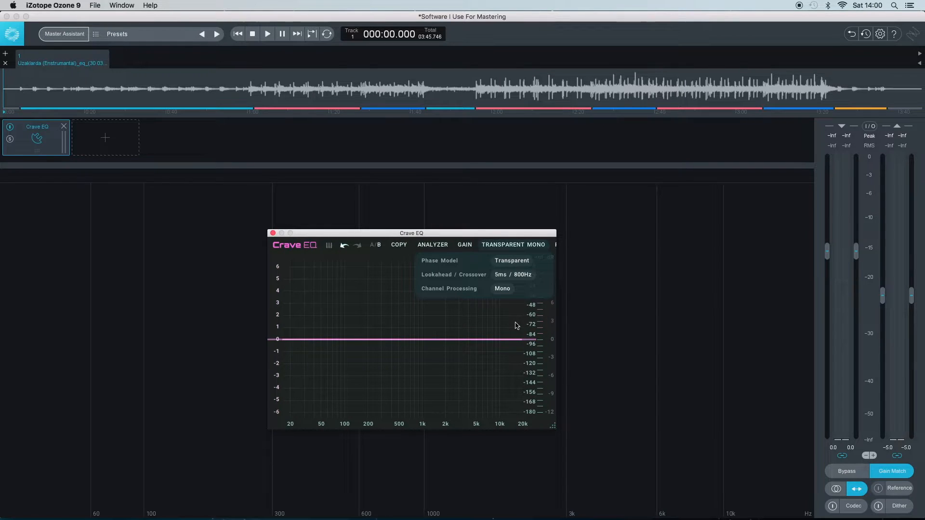
{"action": "left_click", "coordinate": [510, 290]}
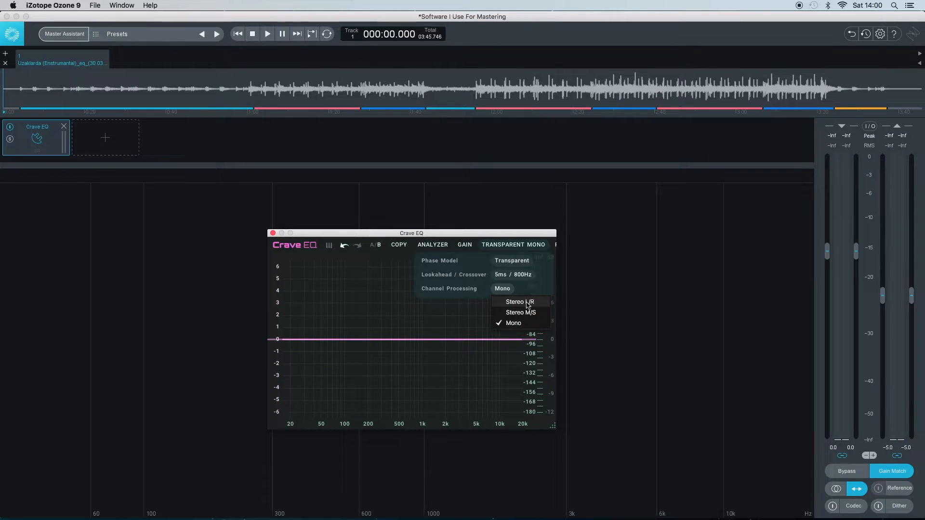
{"action": "left_click", "coordinate": [527, 304]}
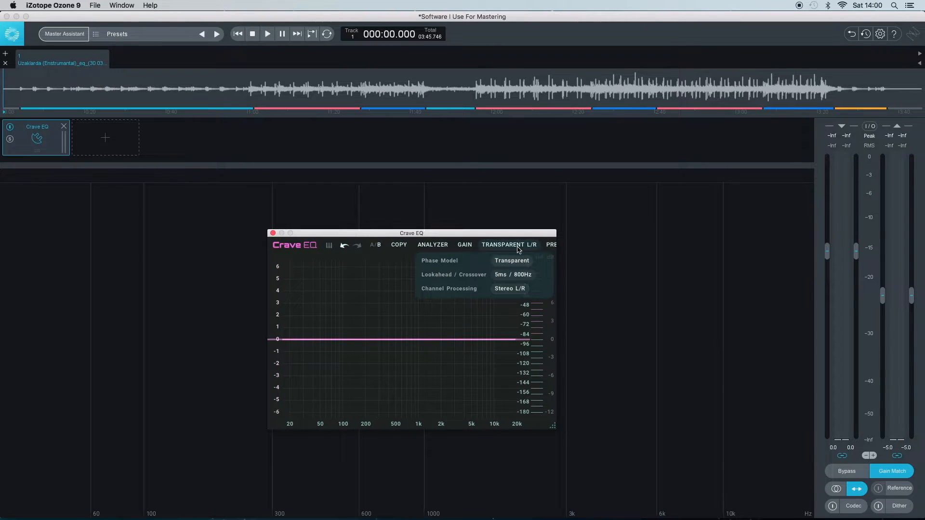
View the equalizer's preset options and dismiss them without choosing any.
{"action": "left_click", "coordinate": [551, 246]}
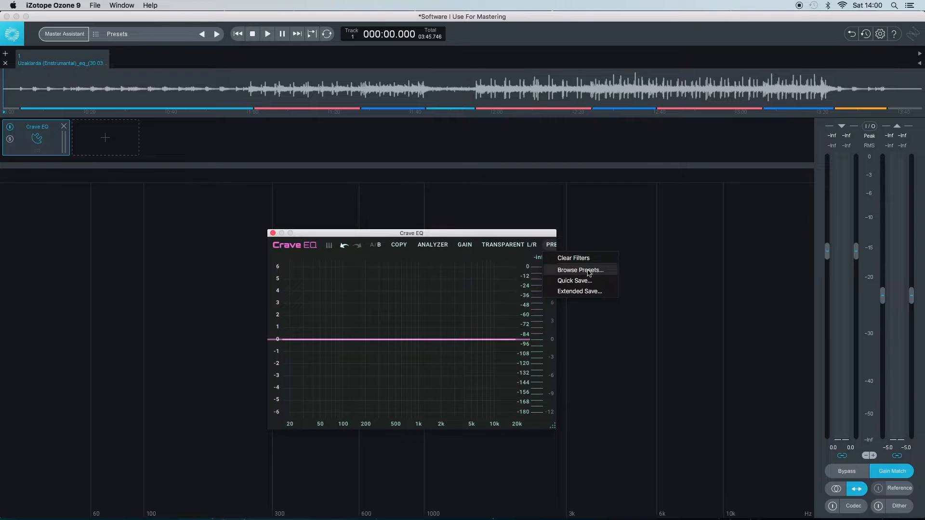
{"action": "left_click", "coordinate": [551, 246]}
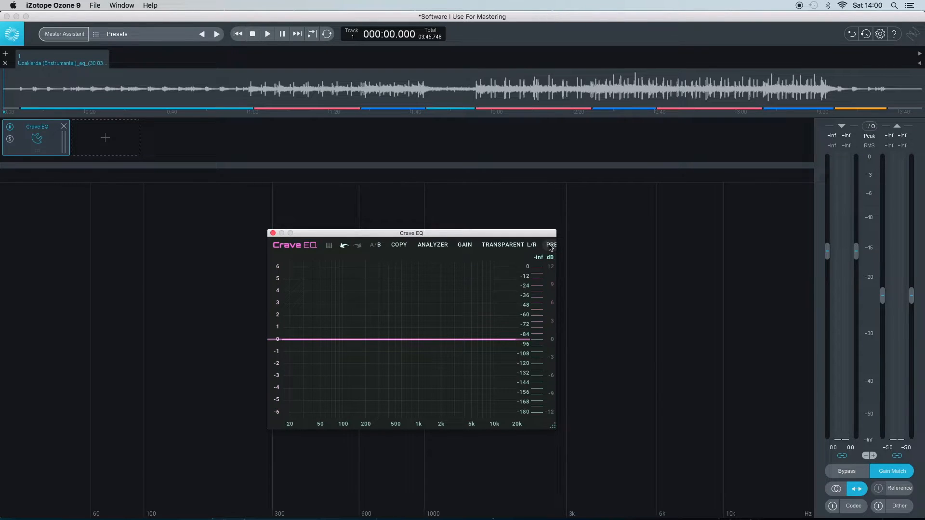
Add a peaking band at about 396 Hz with a Q of about 0.95 and a gain of about 1.3 dB.
{"action": "double_click", "coordinate": [384, 340]}
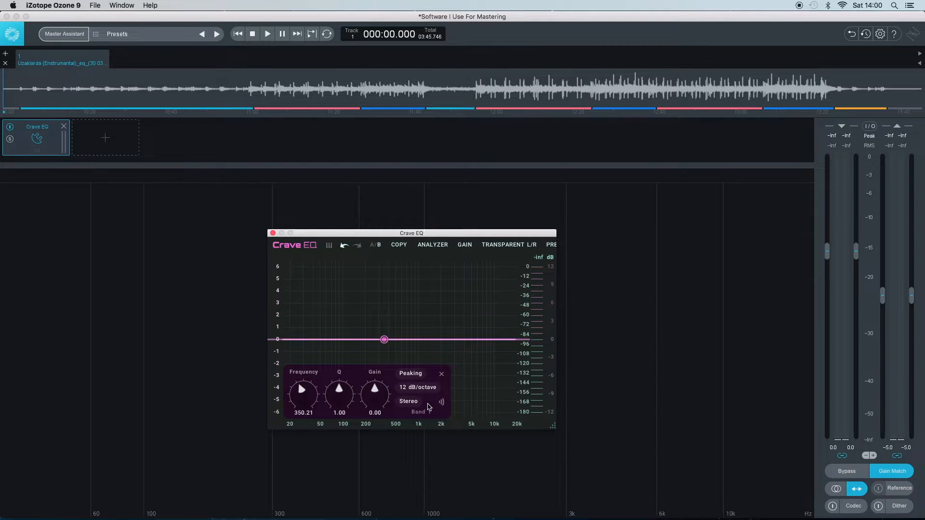
{"action": "mouse_move", "coordinate": [301, 402]}
{"action": "left_mouse_down"}
{"action": "mouse_move", "coordinate": [303, 381]}
{"action": "mouse_move", "coordinate": [300, 405]}
{"action": "left_mouse_up"}
{"action": "mouse_move", "coordinate": [377, 341]}
{"action": "left_mouse_down"}
{"action": "mouse_move", "coordinate": [423, 337]}
{"action": "mouse_move", "coordinate": [391, 340]}
{"action": "left_mouse_up"}
{"action": "left_click_drag", "start_coordinate": [340, 397], "coordinate": [339, 385]}
{"action": "left_click_drag", "start_coordinate": [391, 339], "coordinate": [391, 323]}
{"action": "left_click_drag", "start_coordinate": [339, 393], "coordinate": [337, 410]}
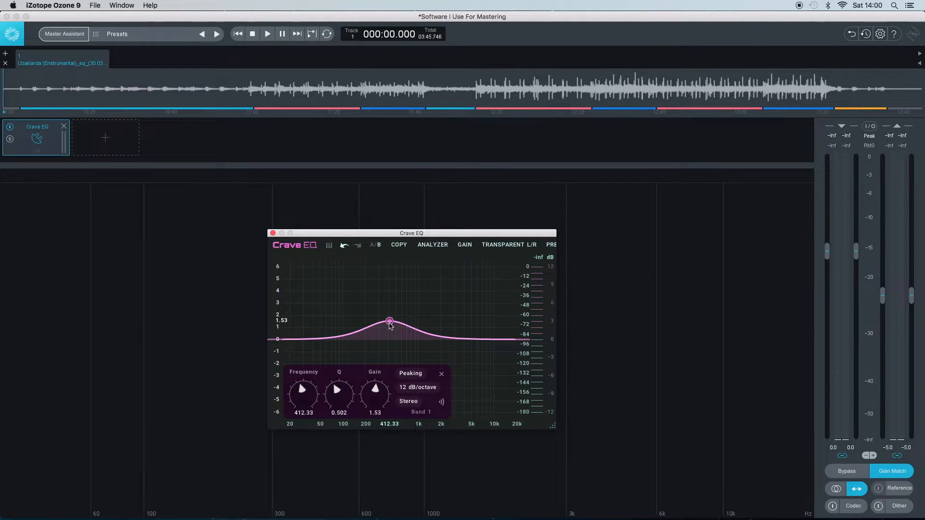
{"action": "mouse_move", "coordinate": [391, 333]}
{"action": "left_mouse_down"}
{"action": "mouse_move", "coordinate": [391, 363]}
{"action": "mouse_move", "coordinate": [390, 341]}
{"action": "left_mouse_up"}
{"action": "left_click_drag", "start_coordinate": [375, 393], "coordinate": [372, 399]}
{"action": "left_click_drag", "start_coordinate": [389, 343], "coordinate": [390, 314]}
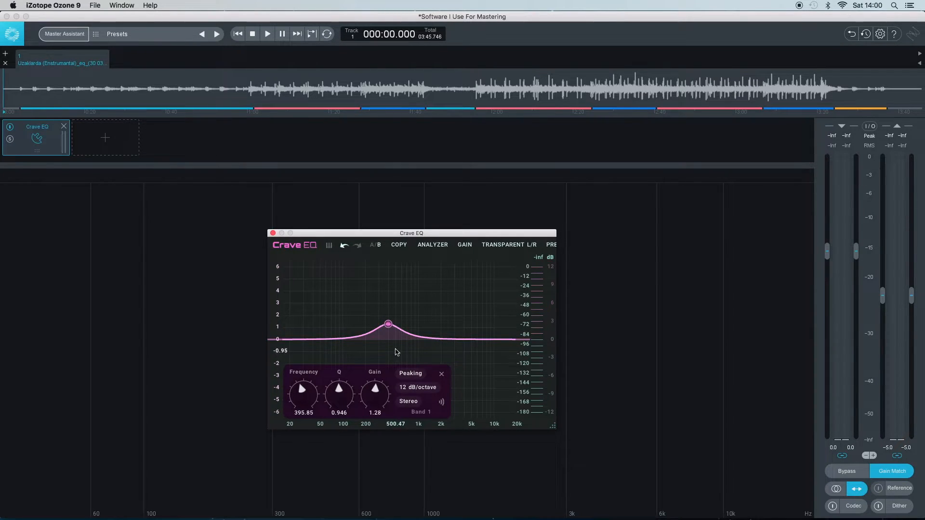
Try the Low Cut, Low Shelf, High Cut and High Shelf filter types on the band.
{"action": "left_click", "coordinate": [407, 373]}
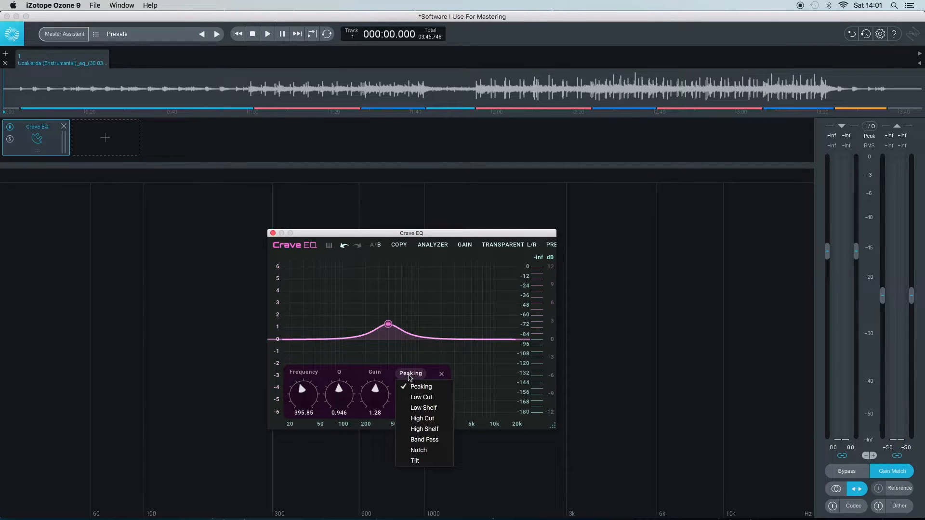
{"action": "left_click", "coordinate": [434, 398]}
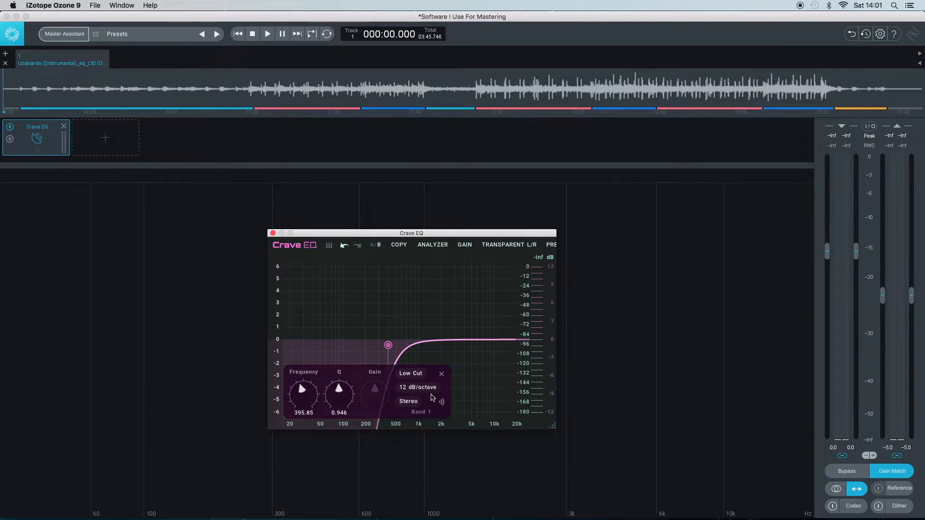
{"action": "left_click", "coordinate": [421, 375]}
{"action": "left_click", "coordinate": [427, 408]}
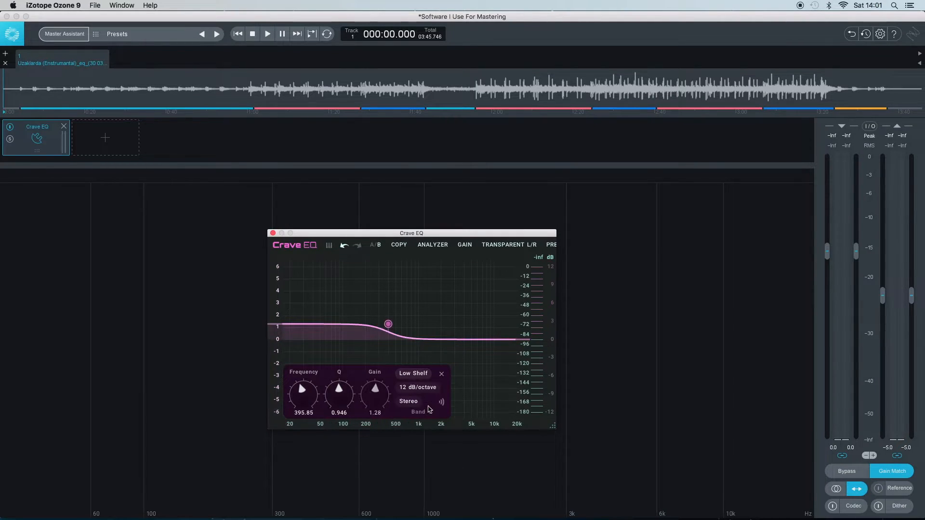
{"action": "left_click", "coordinate": [414, 376]}
{"action": "left_click", "coordinate": [423, 419]}
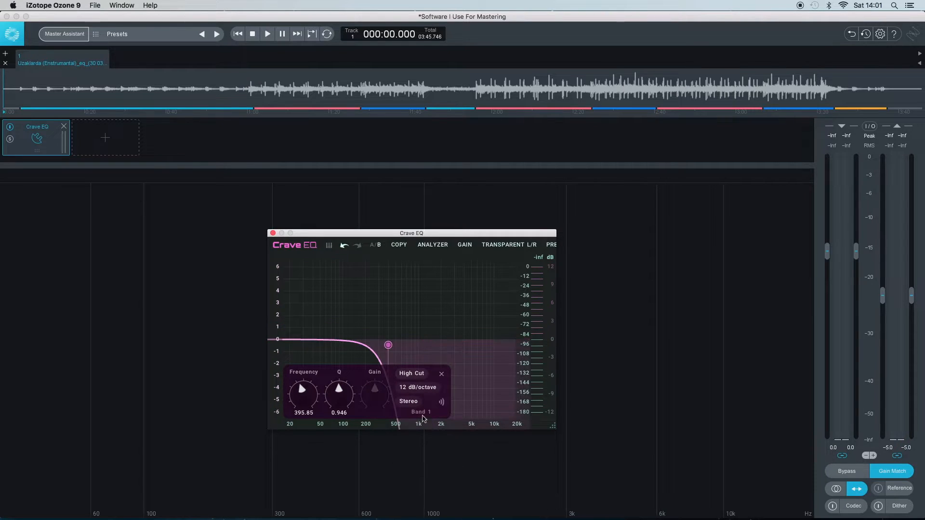
{"action": "left_click", "coordinate": [421, 379]}
{"action": "left_click", "coordinate": [424, 431]}
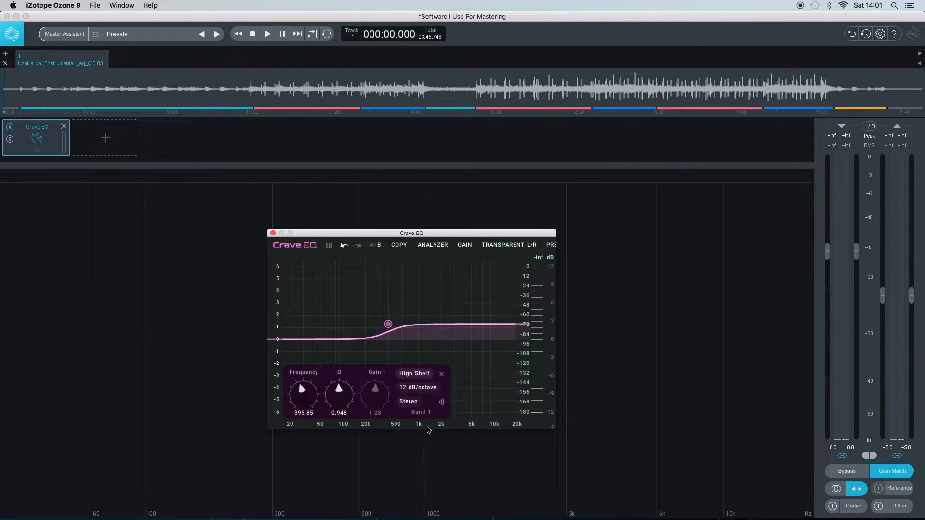
Try the Band Pass, Notch and Tilt filter types on the band and return it to Peaking.
{"action": "left_click", "coordinate": [414, 376]}
{"action": "left_click", "coordinate": [424, 440]}
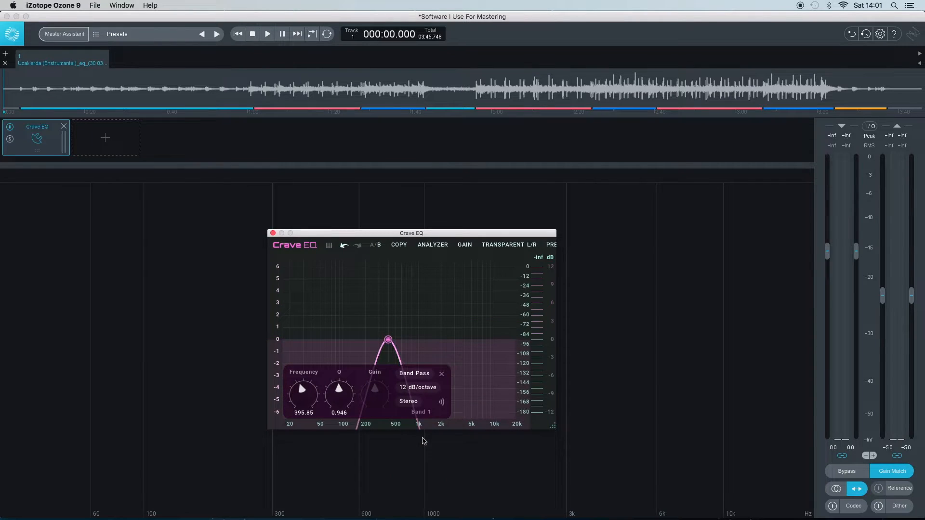
{"action": "left_click", "coordinate": [421, 375]}
{"action": "left_click", "coordinate": [423, 452]}
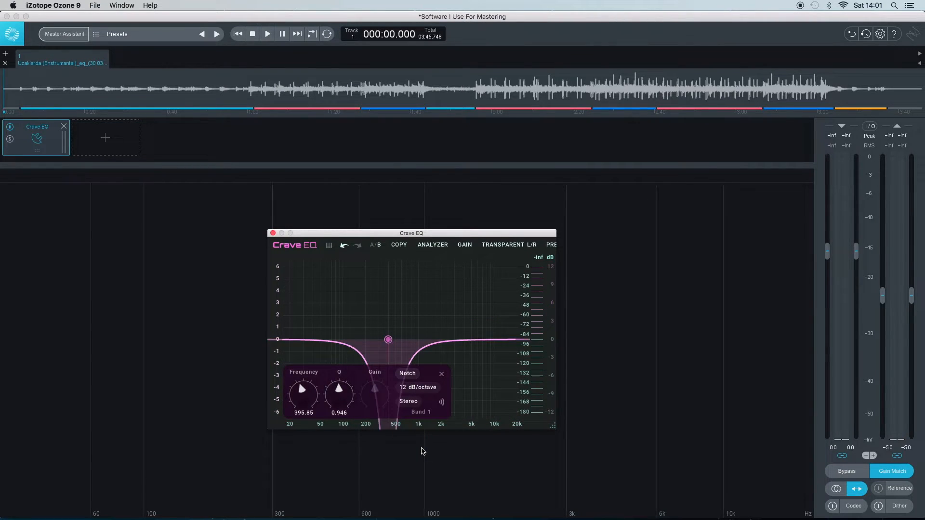
{"action": "left_click", "coordinate": [412, 379]}
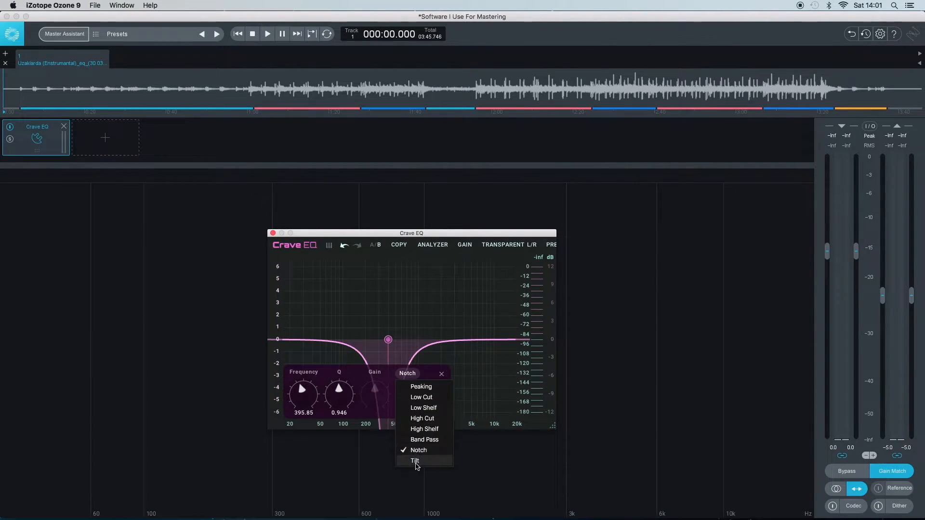
{"action": "left_click", "coordinate": [417, 461]}
{"action": "left_click", "coordinate": [407, 374]}
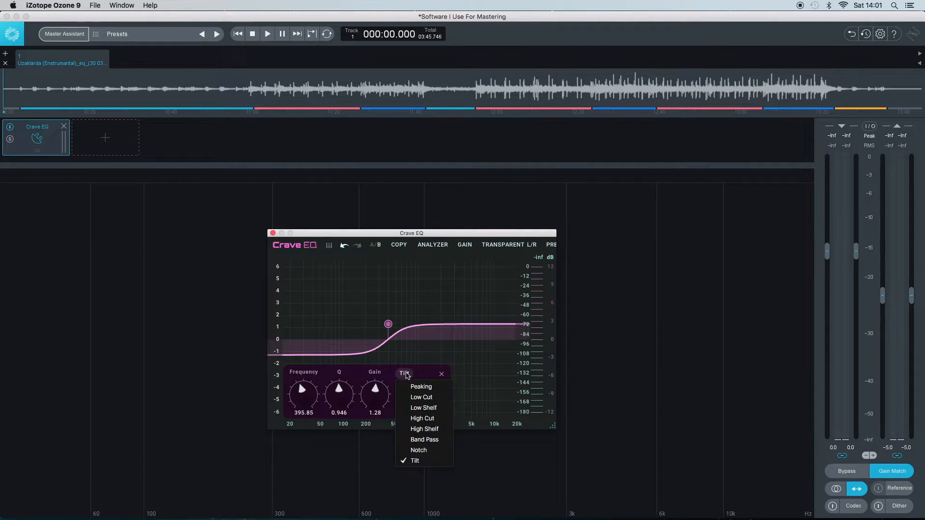
{"action": "left_click", "coordinate": [417, 388]}
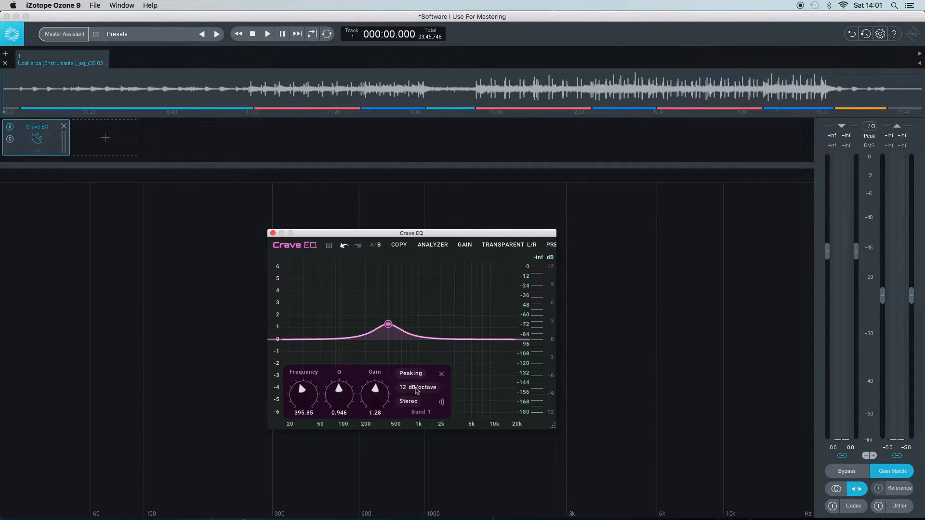
Change the band to a Low Cut filter, try an 18 dB/octave slope, and set the slope to 30 dB/octave.
{"action": "left_click", "coordinate": [418, 388]}
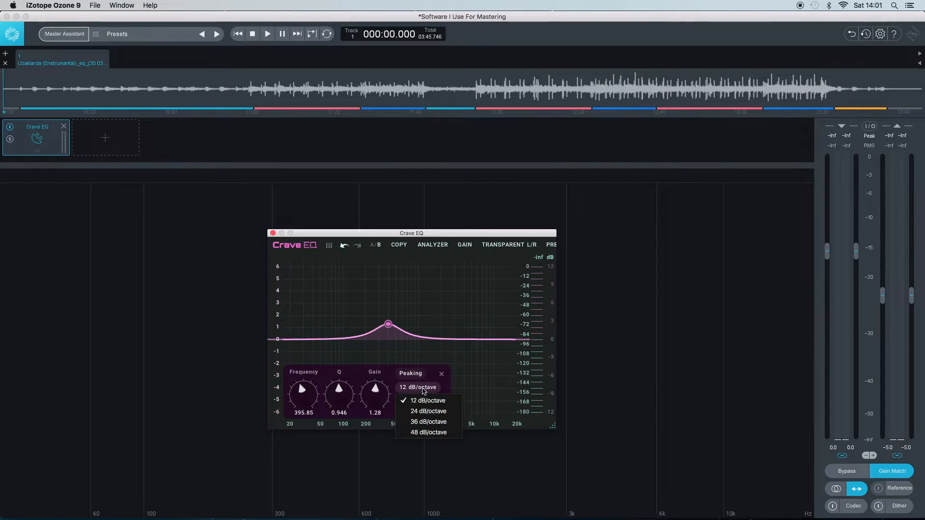
{"action": "left_click", "coordinate": [420, 400]}
{"action": "left_click", "coordinate": [414, 375]}
{"action": "left_click", "coordinate": [436, 398]}
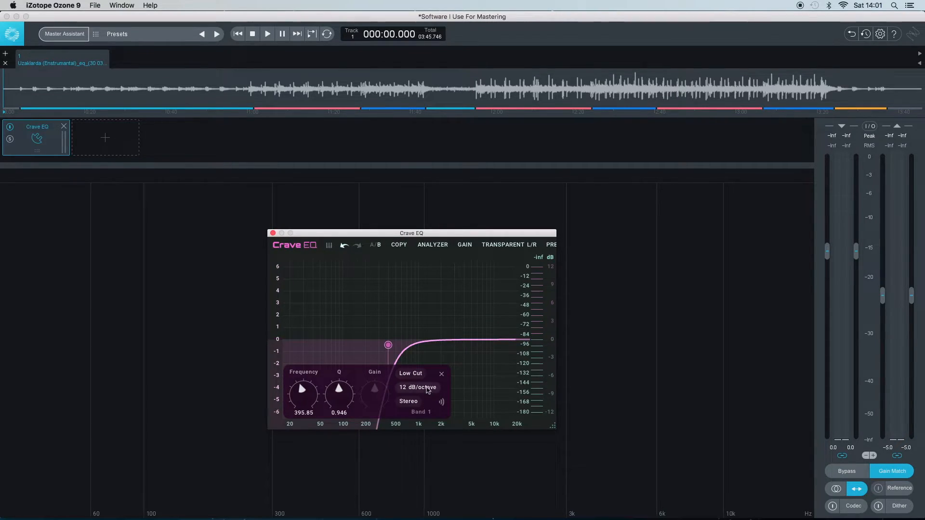
{"action": "left_click", "coordinate": [428, 388]}
{"action": "left_click", "coordinate": [433, 423]}
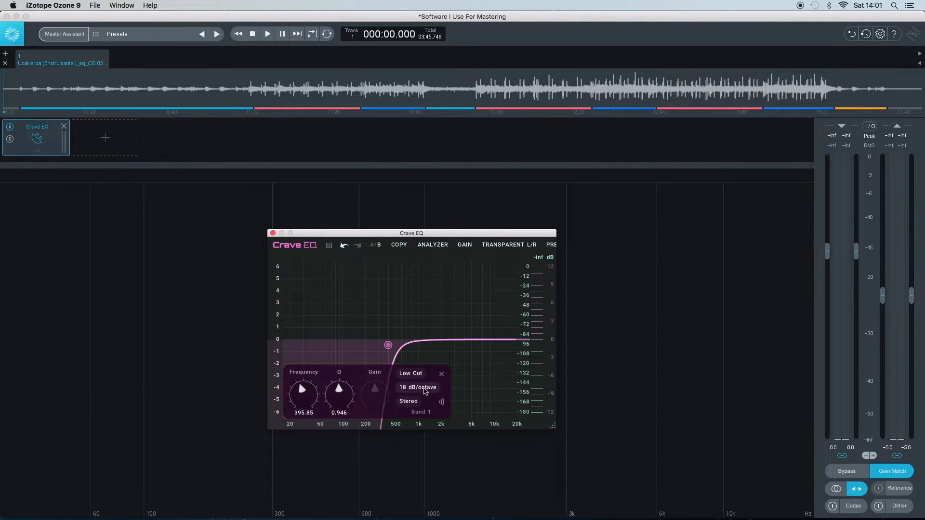
{"action": "left_click", "coordinate": [426, 388]}
{"action": "left_click", "coordinate": [429, 448]}
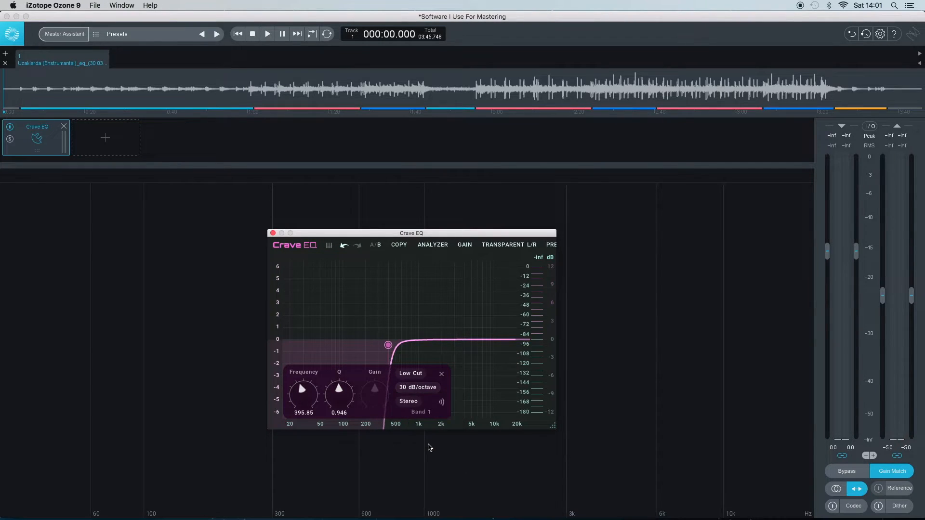
Try a 48 dB/octave slope on the Low Cut band and change its filter type back to Peaking.
{"action": "left_click", "coordinate": [422, 389]}
{"action": "left_click", "coordinate": [429, 475]}
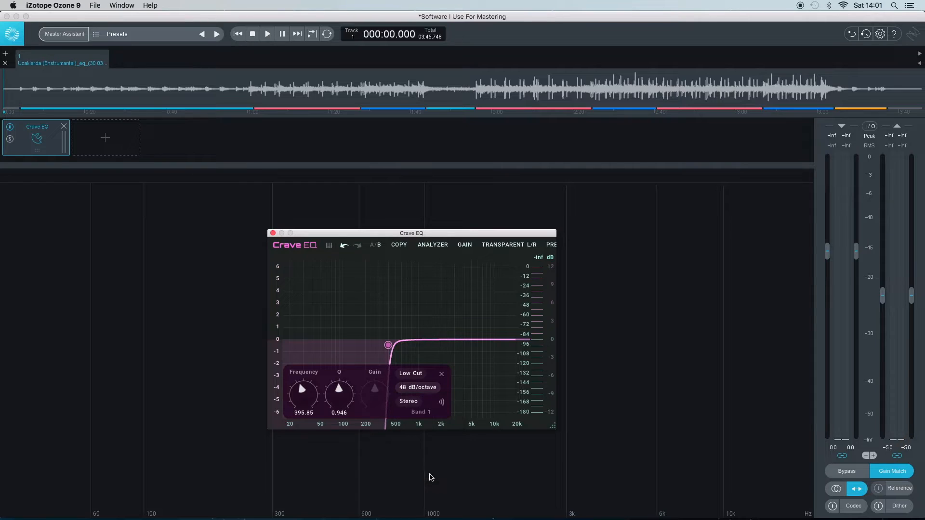
{"action": "left_click", "coordinate": [418, 378]}
{"action": "left_click", "coordinate": [420, 384]}
Try the 12, 24 and 36 dB/octave slopes on the peaking band and return it to 12 dB/octave.
{"action": "left_click", "coordinate": [424, 390]}
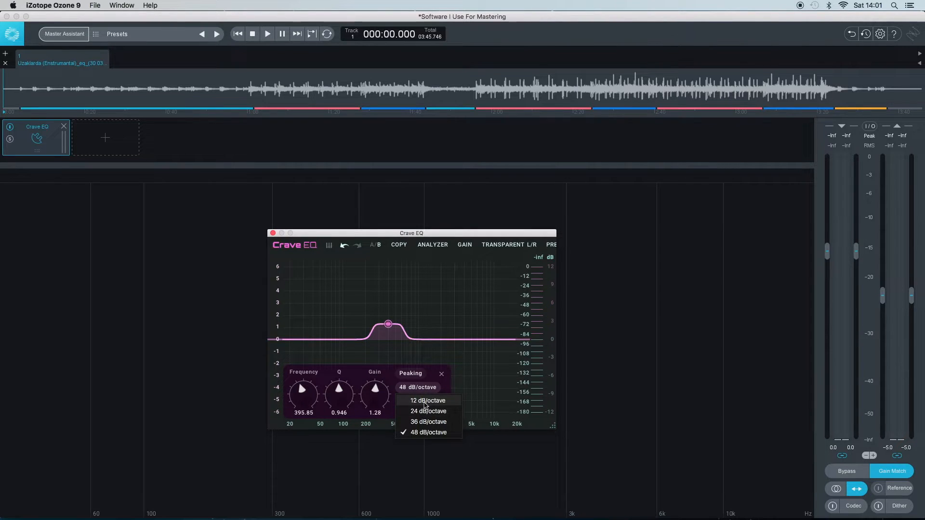
{"action": "left_click", "coordinate": [425, 402]}
{"action": "left_click", "coordinate": [425, 391]}
{"action": "left_click", "coordinate": [428, 411]}
{"action": "left_click", "coordinate": [427, 391]}
{"action": "left_click", "coordinate": [429, 422]}
{"action": "left_click", "coordinate": [424, 391]}
{"action": "left_click", "coordinate": [422, 400]}
Try the Left and Right channel options on the peaking band and return it to Stereo.
{"action": "left_click", "coordinate": [418, 402]}
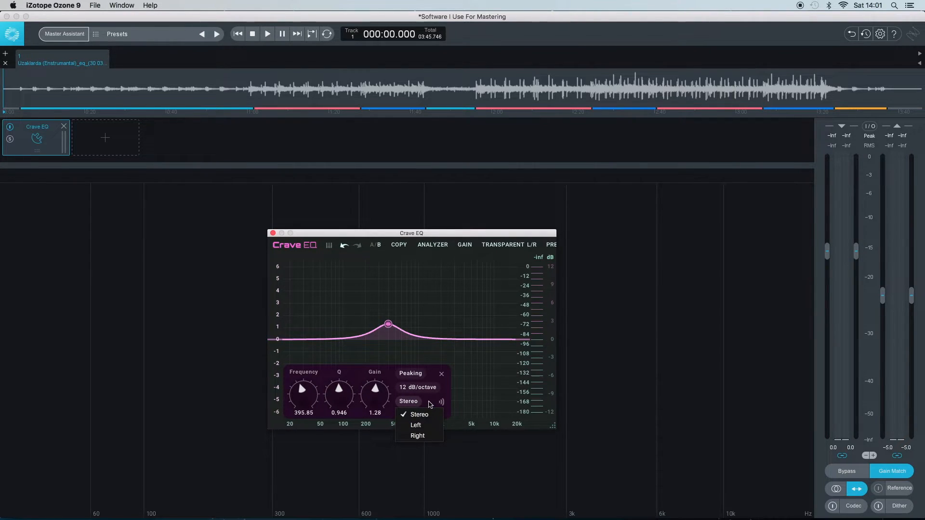
{"action": "left_click", "coordinate": [417, 426]}
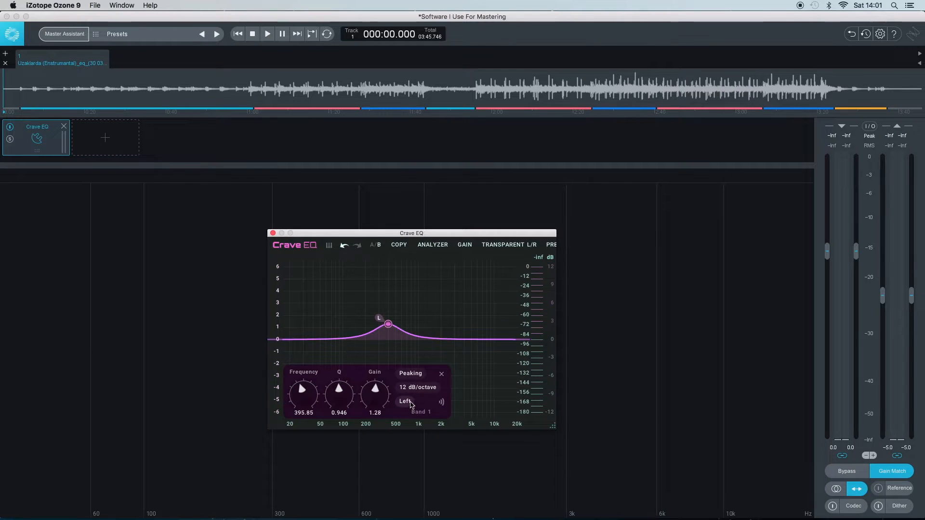
{"action": "left_click", "coordinate": [410, 403]}
{"action": "left_click", "coordinate": [418, 436]}
{"action": "left_click", "coordinate": [409, 402]}
{"action": "left_click", "coordinate": [416, 414]}
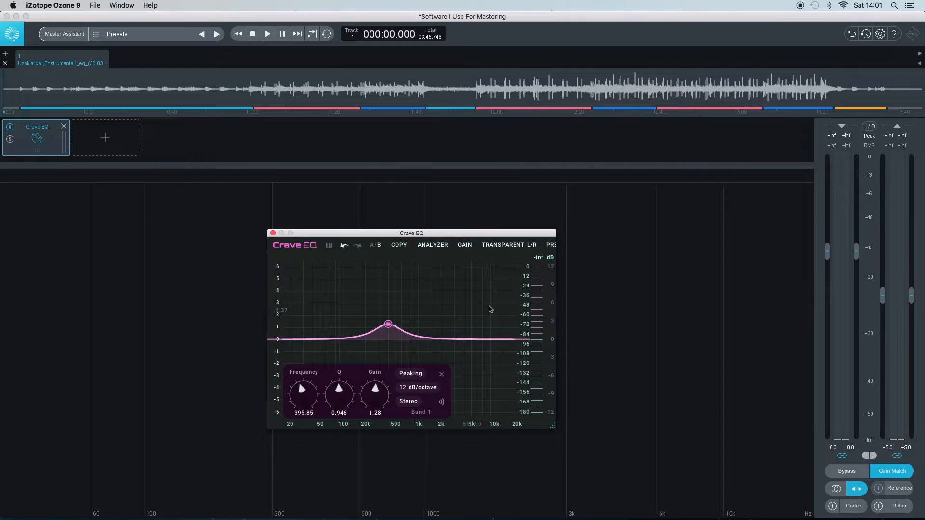
Switch the equalizer's channel processing from left/right to mid/side (M/S).
{"action": "left_click", "coordinate": [534, 247]}
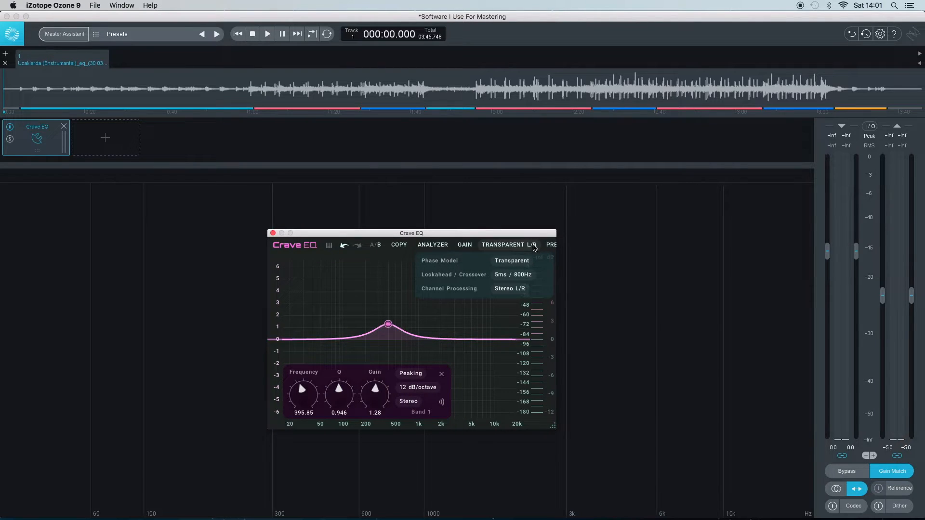
{"action": "left_click", "coordinate": [519, 288]}
{"action": "left_click", "coordinate": [525, 312]}
Try the Mid channel on the 396 Hz band and set the band to Side.
{"action": "left_click", "coordinate": [427, 400]}
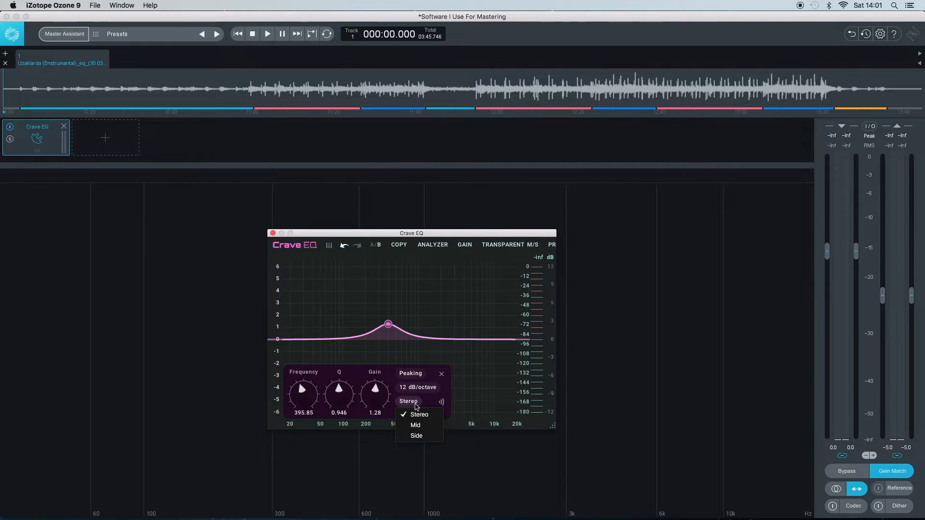
{"action": "left_click", "coordinate": [417, 424]}
{"action": "left_click", "coordinate": [408, 402]}
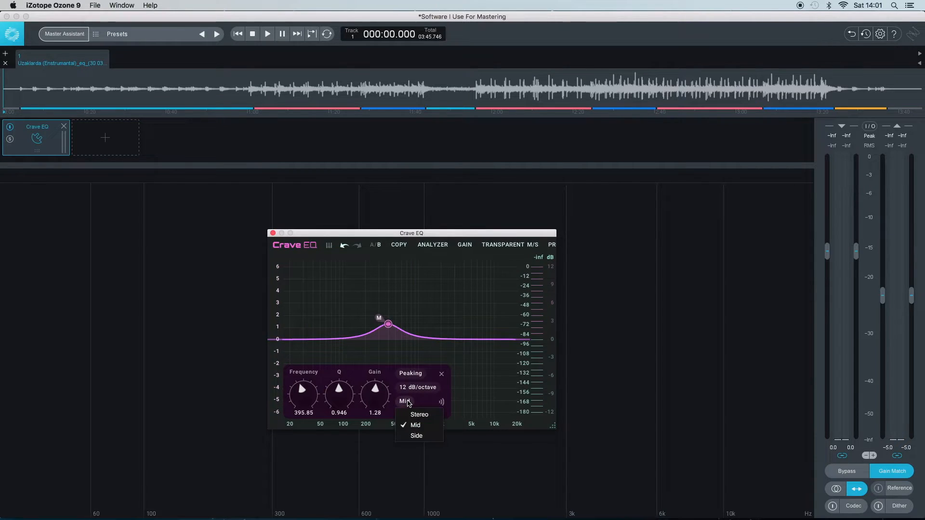
{"action": "left_click", "coordinate": [416, 437]}
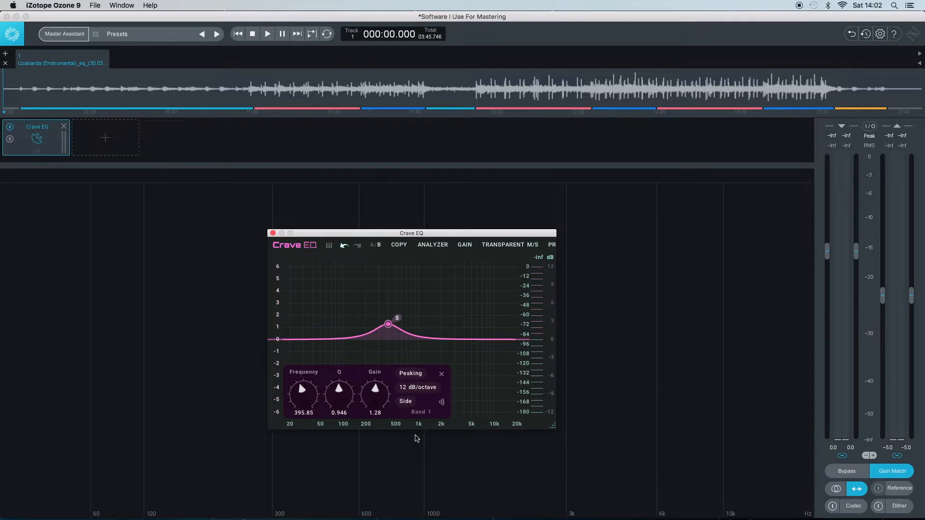
Add a peaking band at about 3.1 kHz with a gain of about 1.25 dB and set it to Mid.
{"action": "left_click", "coordinate": [443, 340]}
{"action": "left_click_drag", "start_coordinate": [443, 340], "coordinate": [456, 326]}
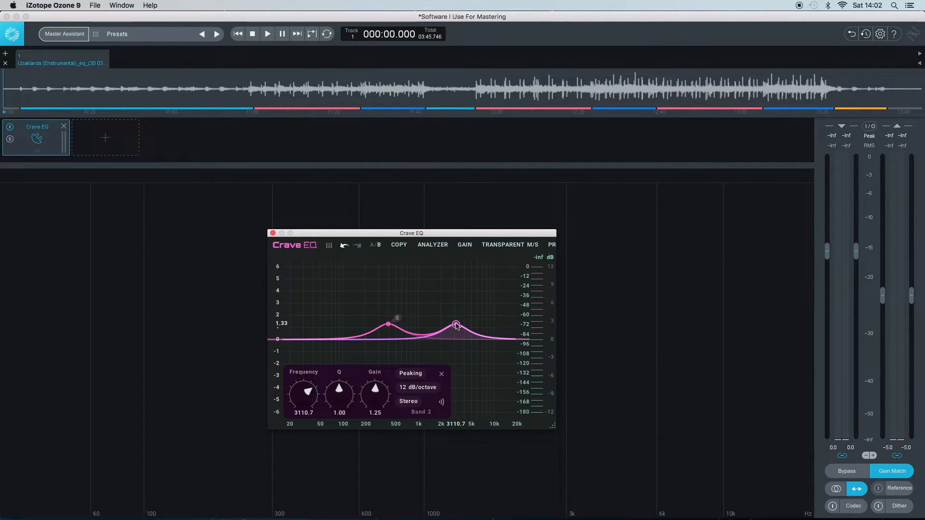
{"action": "left_click", "coordinate": [414, 406]}
{"action": "left_click", "coordinate": [420, 425]}
Add a peaking band at about 60 Hz with a gain of about 1.7 dB and set its channel to Stereo.
{"action": "left_click", "coordinate": [327, 340]}
{"action": "left_click_drag", "start_coordinate": [328, 341], "coordinate": [327, 322]}
{"action": "left_click", "coordinate": [410, 404]}
{"action": "left_click", "coordinate": [414, 415]}
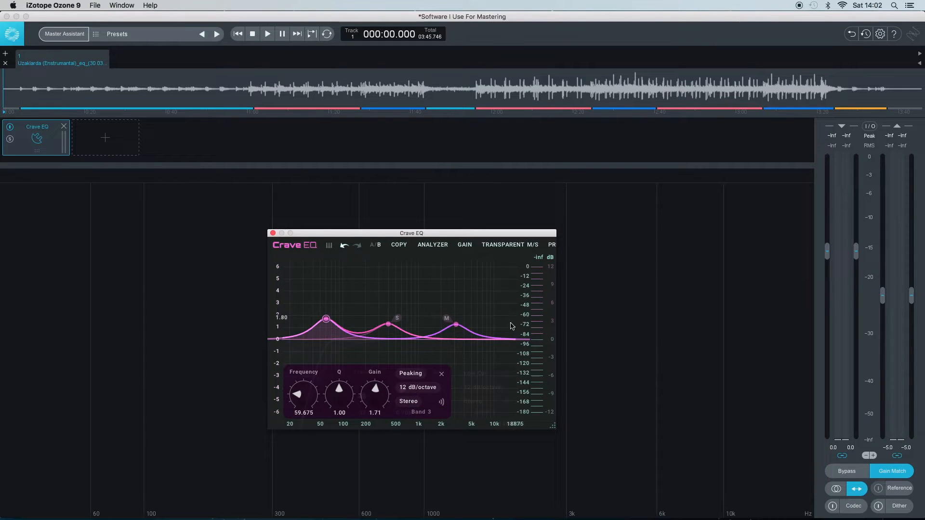
Clear all filters and add a new peaking band at about 1.3 kHz with a gain of about 1.3 dB.
{"action": "left_click", "coordinate": [552, 244]}
{"action": "left_click", "coordinate": [564, 255]}
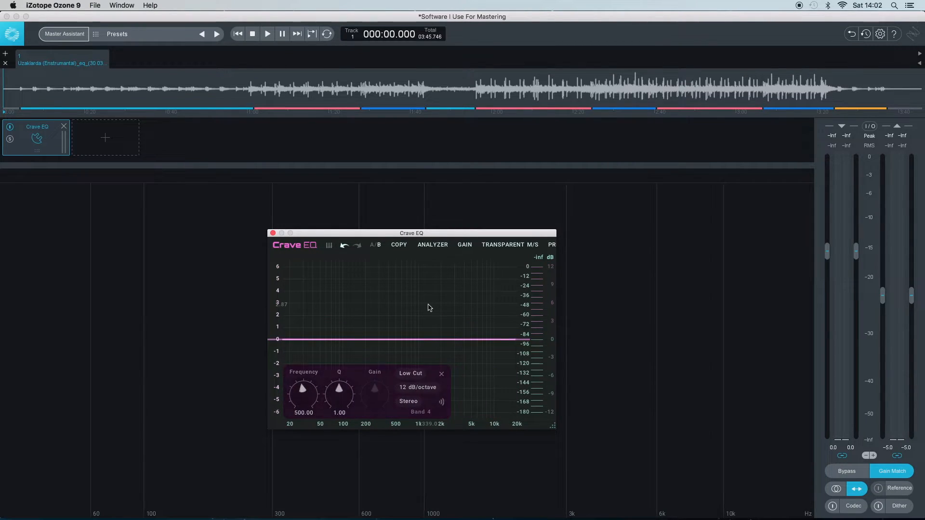
{"action": "left_click", "coordinate": [427, 341]}
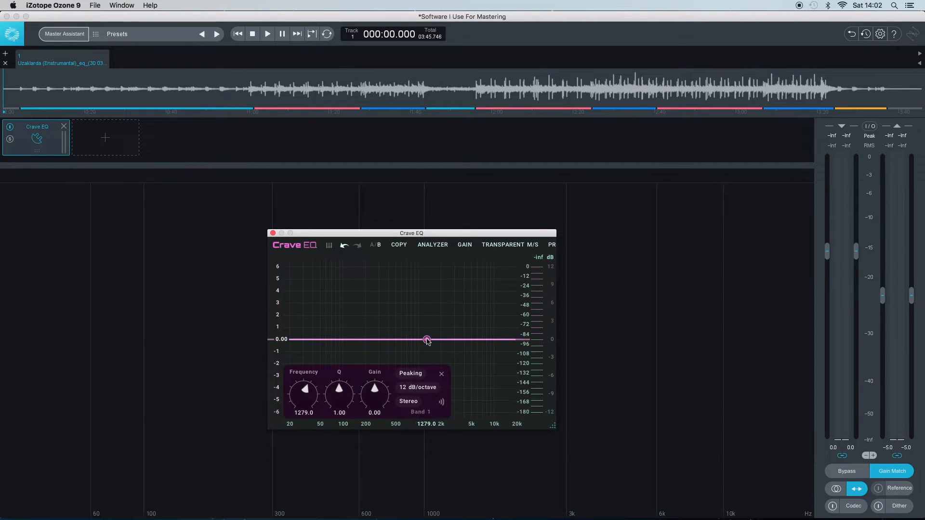
{"action": "left_click_drag", "start_coordinate": [429, 341], "coordinate": [431, 327]}
Disable the 1.3 kHz band and add a peaking band at about 167 Hz with a gain of about 1.1 dB.
{"action": "left_click", "coordinate": [441, 402]}
{"action": "left_click", "coordinate": [343, 322]}
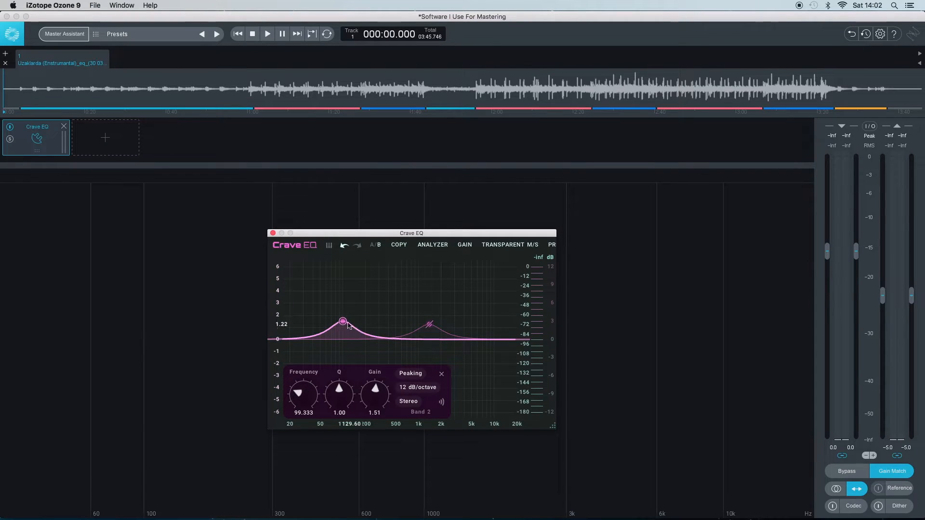
{"action": "left_click_drag", "start_coordinate": [343, 321], "coordinate": [362, 329]}
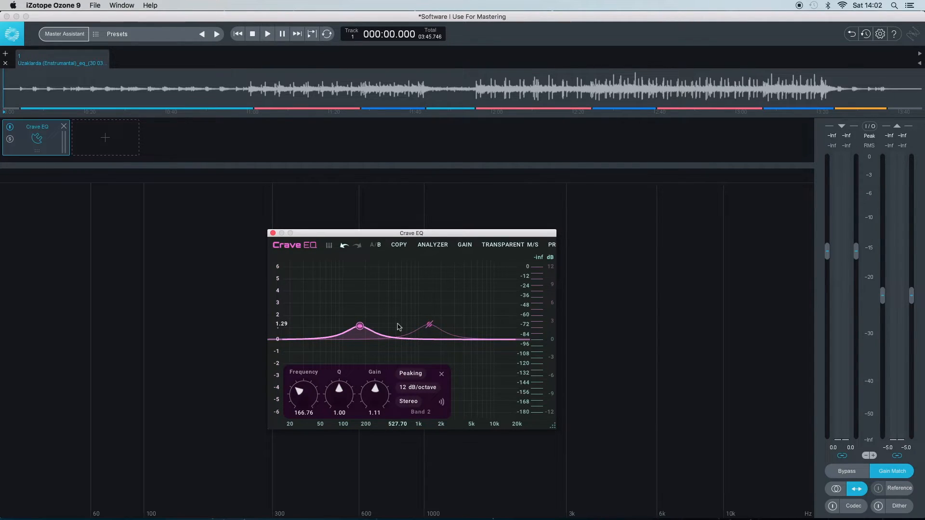
Set the curve display's gain range to 30 dB and raise the low band to about 2.8 dB at about 169 Hz.
{"action": "left_click", "coordinate": [282, 291]}
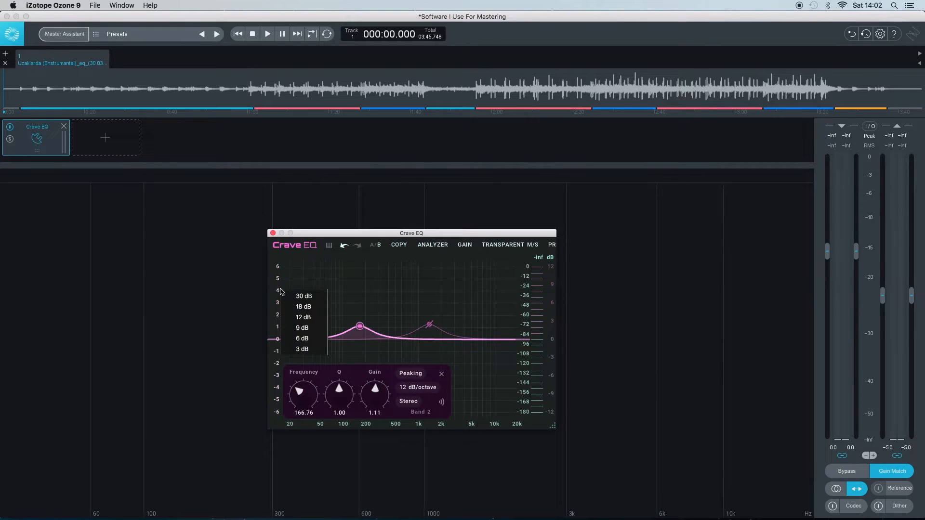
{"action": "left_click", "coordinate": [304, 296]}
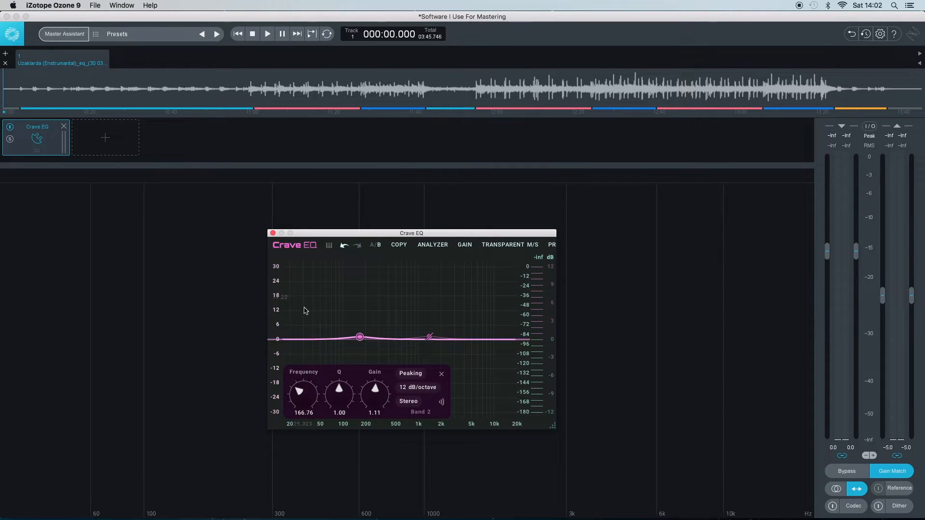
{"action": "left_click_drag", "start_coordinate": [359, 337], "coordinate": [359, 334]}
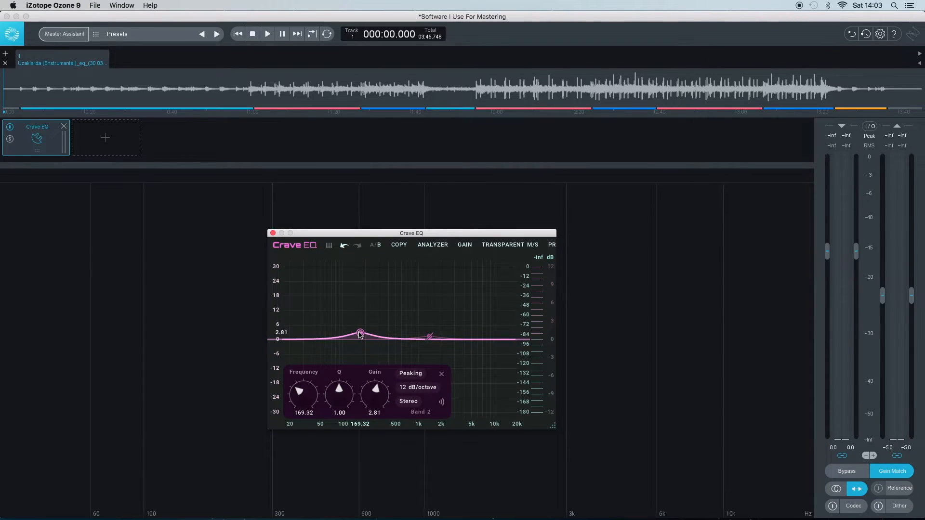
Try a 12 dB gain range, set it to 6 dB, and lower the low band's gain to about 1 dB.
{"action": "left_click", "coordinate": [279, 289]}
{"action": "left_click", "coordinate": [314, 320]}
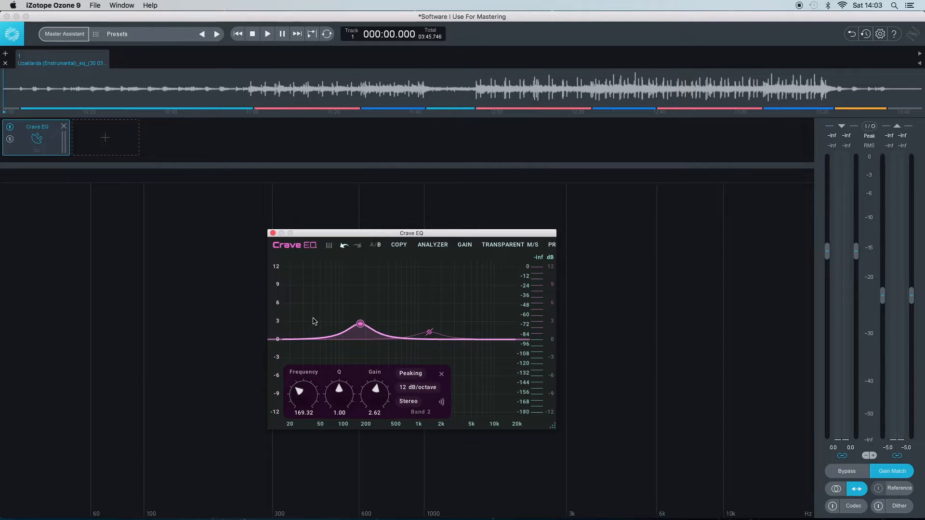
{"action": "left_click", "coordinate": [278, 297]}
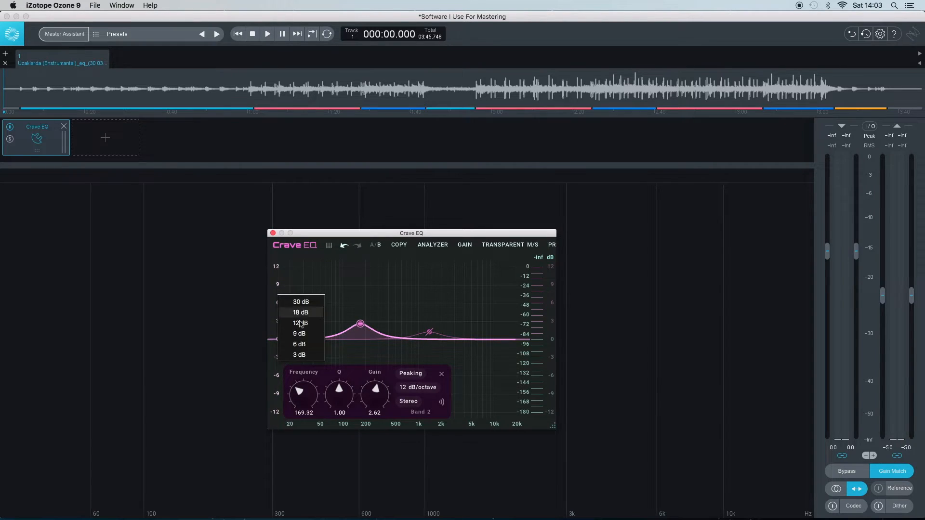
{"action": "left_click", "coordinate": [306, 350]}
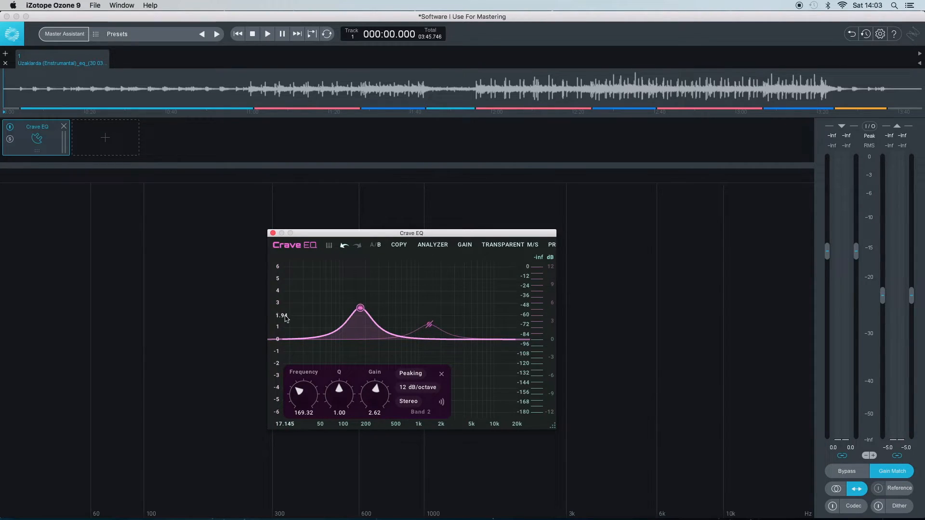
{"action": "left_click_drag", "start_coordinate": [364, 322], "coordinate": [364, 330]}
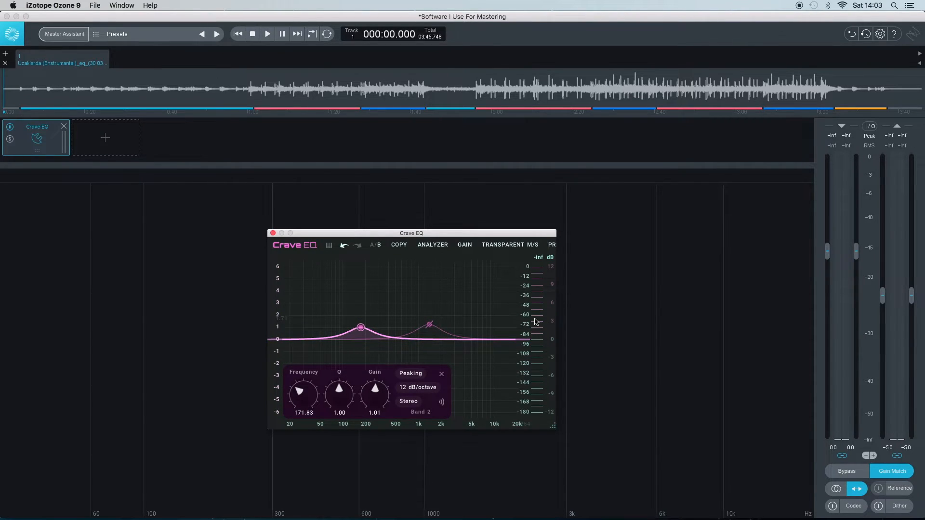
Try the 30 dB range on the output gain scale and return it to 12 dB.
{"action": "left_click", "coordinate": [537, 299]}
{"action": "left_click", "coordinate": [558, 315]}
{"action": "left_click", "coordinate": [535, 309]}
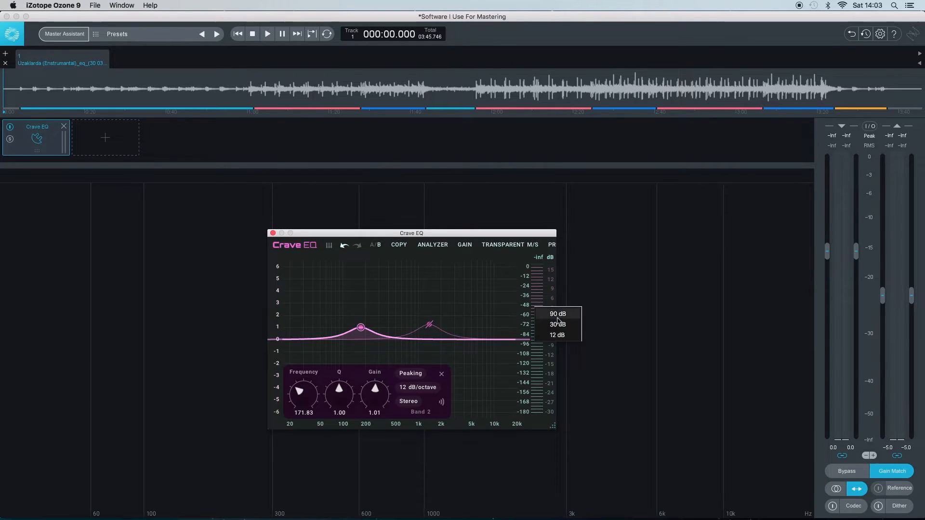
{"action": "left_click", "coordinate": [561, 340]}
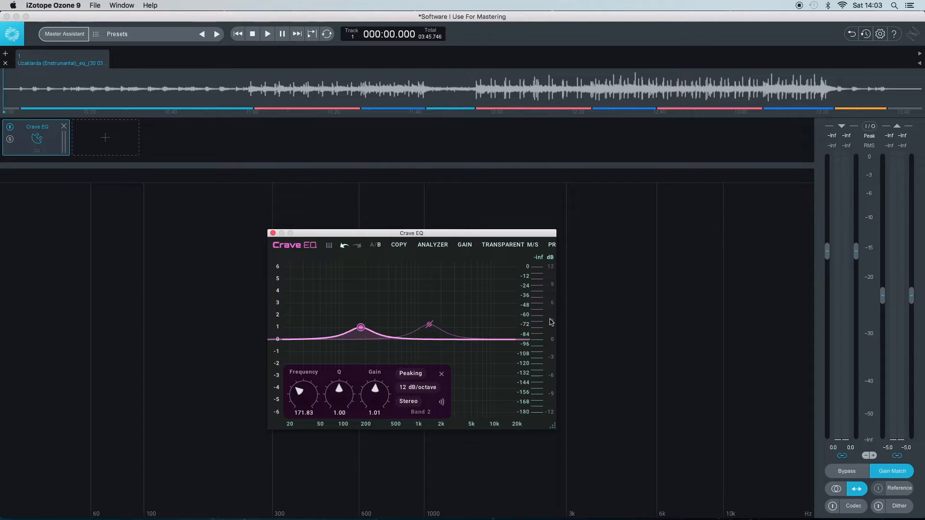
Clear all filters in the equalizer and start playback of the track.
{"action": "left_click", "coordinate": [551, 245]}
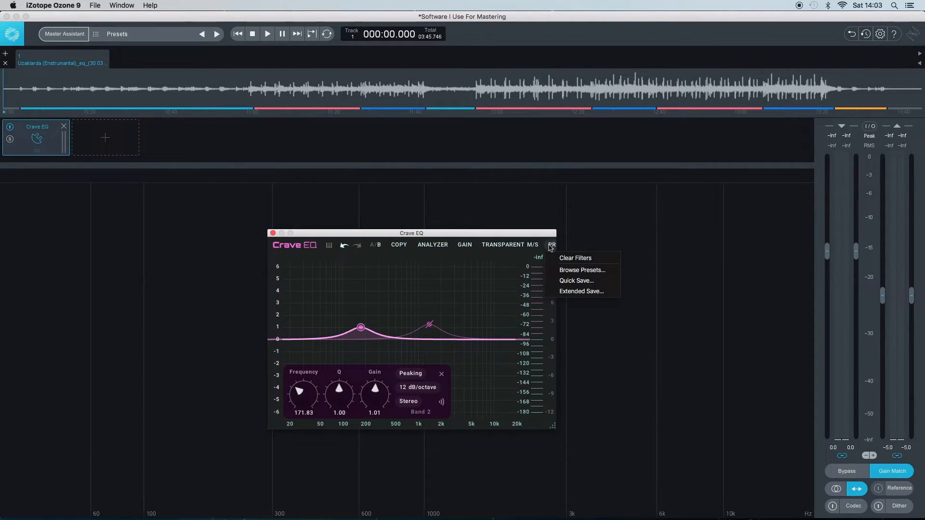
{"action": "left_click", "coordinate": [560, 259]}
{"action": "key", "text": "space"}
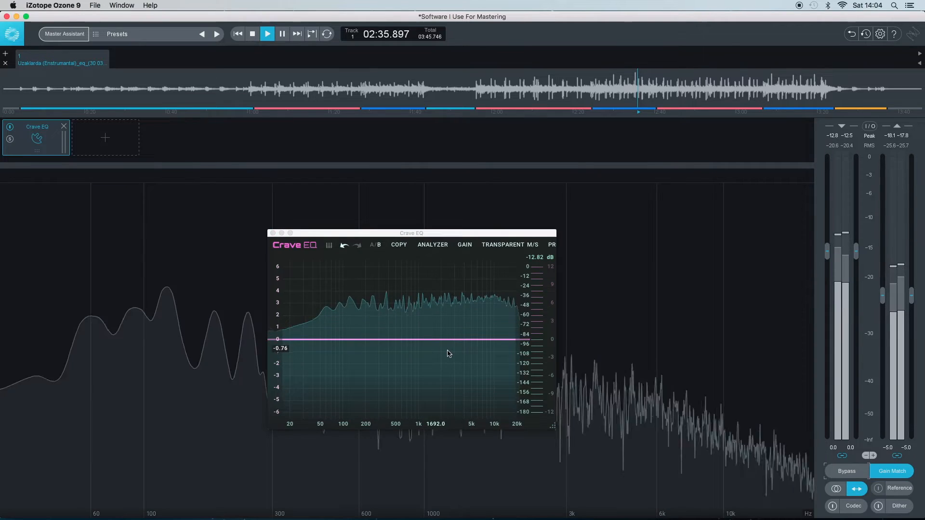
Add a wide peaking band at about 4.6 kHz with a gain of about 1.85 dB and a Q of about 0.55.
{"action": "left_click", "coordinate": [472, 340]}
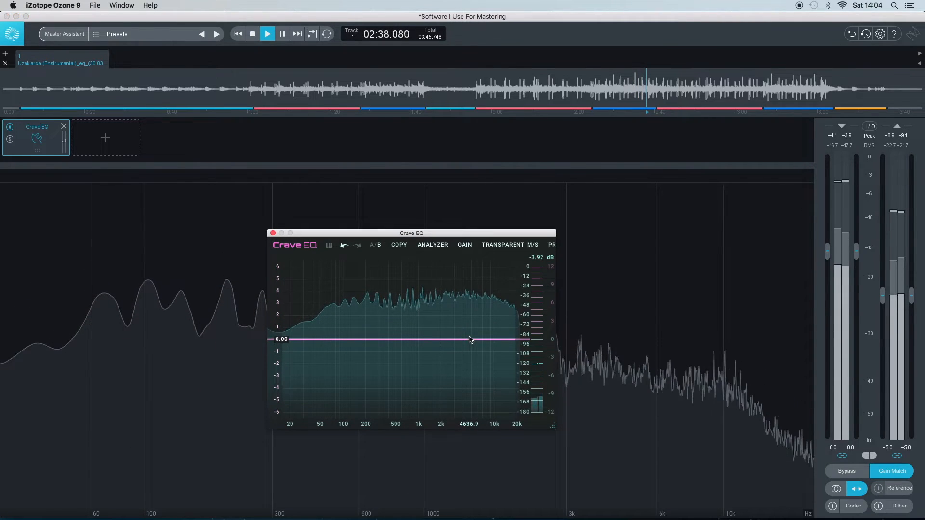
{"action": "left_click_drag", "start_coordinate": [470, 340], "coordinate": [471, 322]}
{"action": "scroll", "coordinate": [470, 328], "scroll_direction": "down", "scroll_amount": 5}
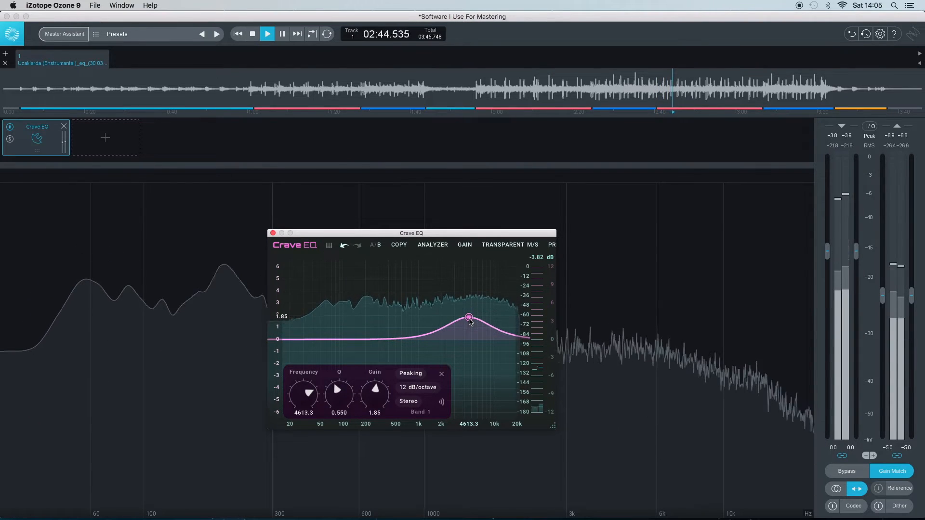
Add peaking bands at about 60 Hz with 1.5 dB of gain and about 705 Hz with 0.8 dB and a Q of 1.16.
{"action": "left_click", "coordinate": [331, 339]}
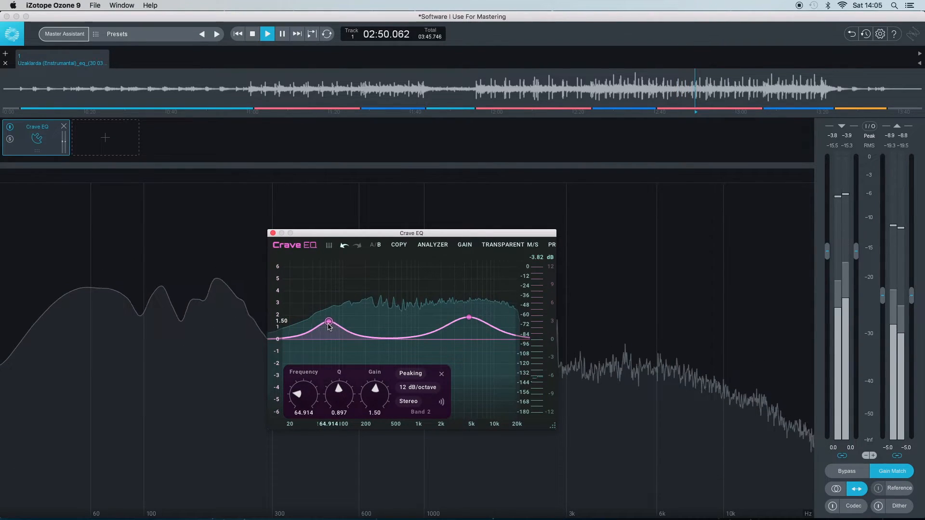
{"action": "left_click", "coordinate": [391, 339]}
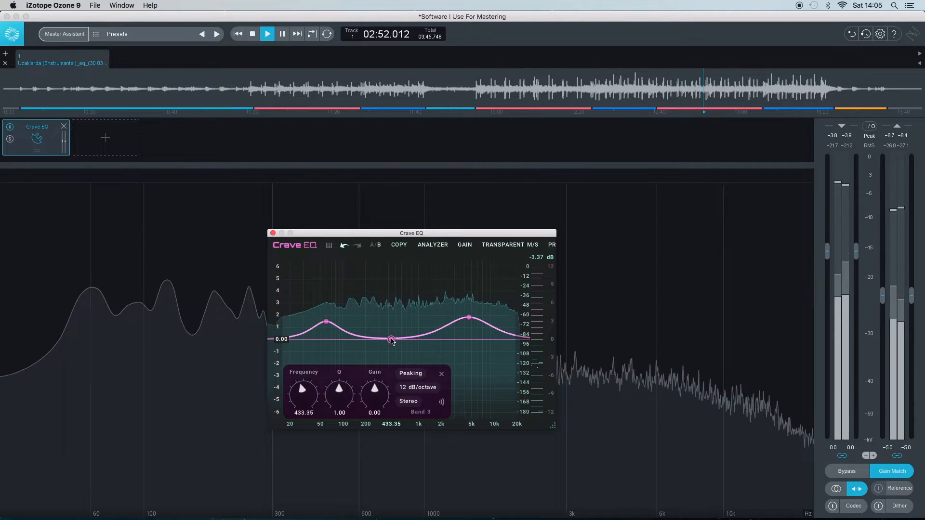
{"action": "left_click_drag", "start_coordinate": [392, 339], "coordinate": [405, 341]}
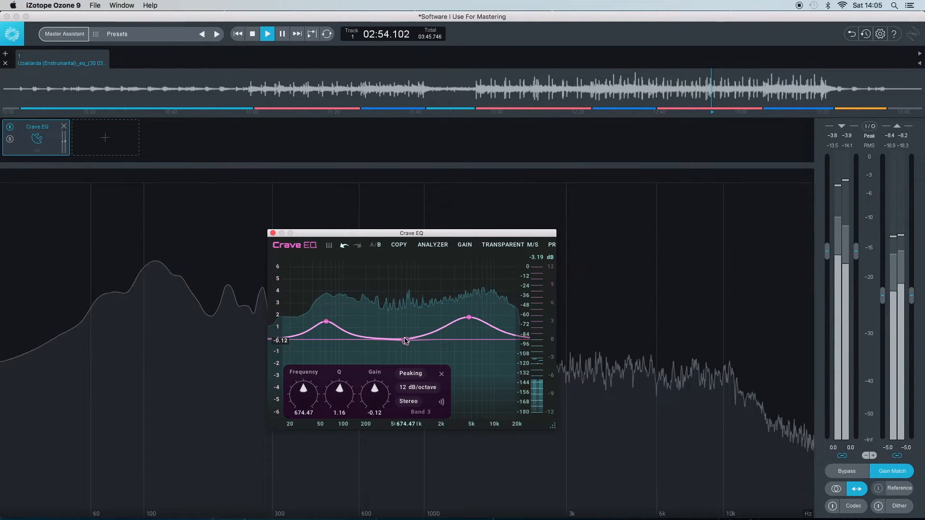
{"action": "left_click_drag", "start_coordinate": [407, 334], "coordinate": [407, 330]}
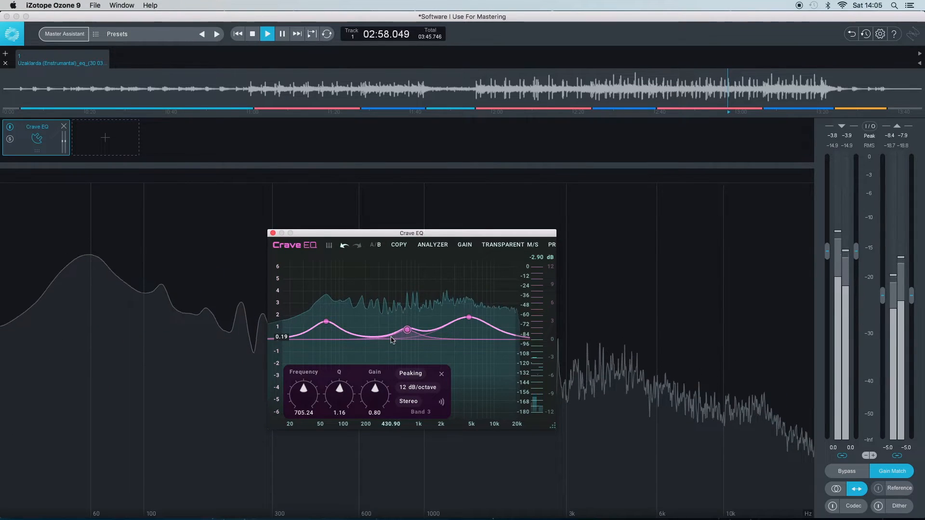
Add a peaking cut at about 303 Hz with -0.6 dB gain and a Q of 1.8, and lower the 4.6 kHz band to about 1.6 dB.
{"action": "left_click_drag", "start_coordinate": [377, 340], "coordinate": [380, 341]}
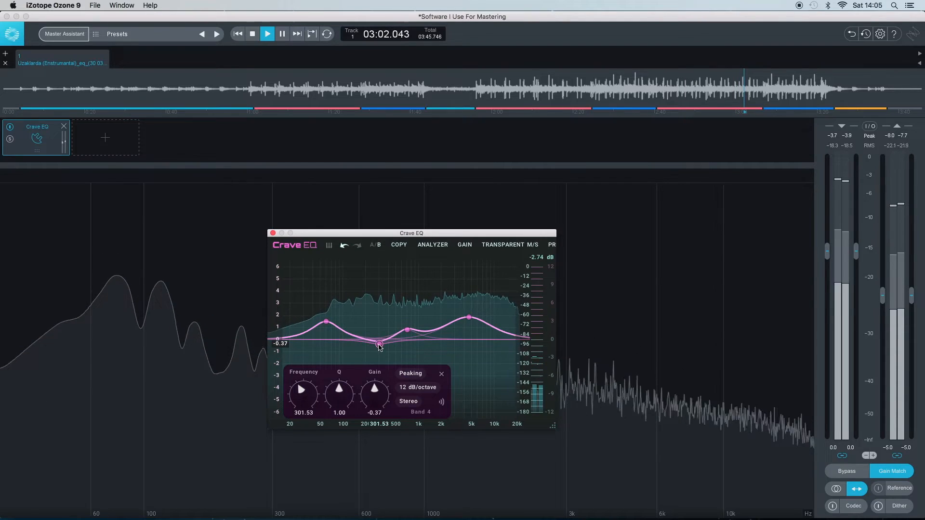
{"action": "scroll", "coordinate": [380, 353], "scroll_direction": "up", "scroll_amount": 5}
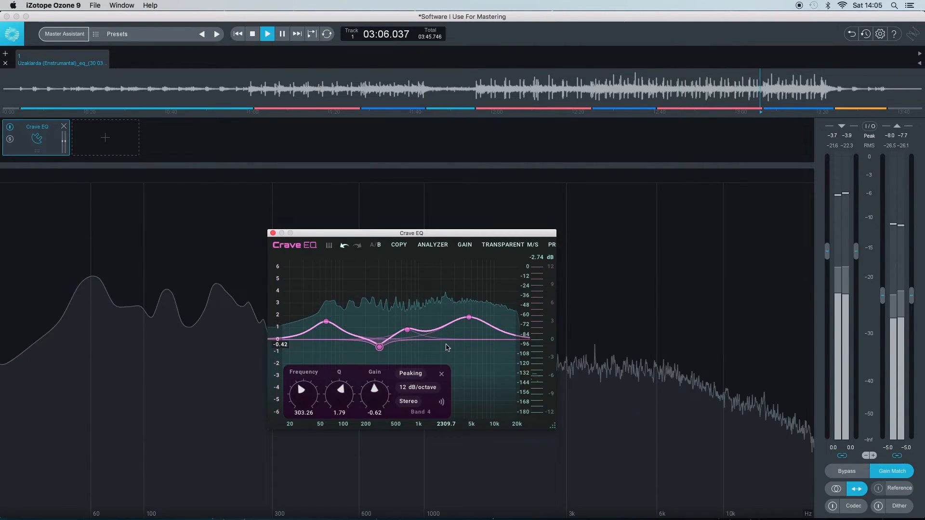
{"action": "left_click_drag", "start_coordinate": [472, 322], "coordinate": [472, 323]}
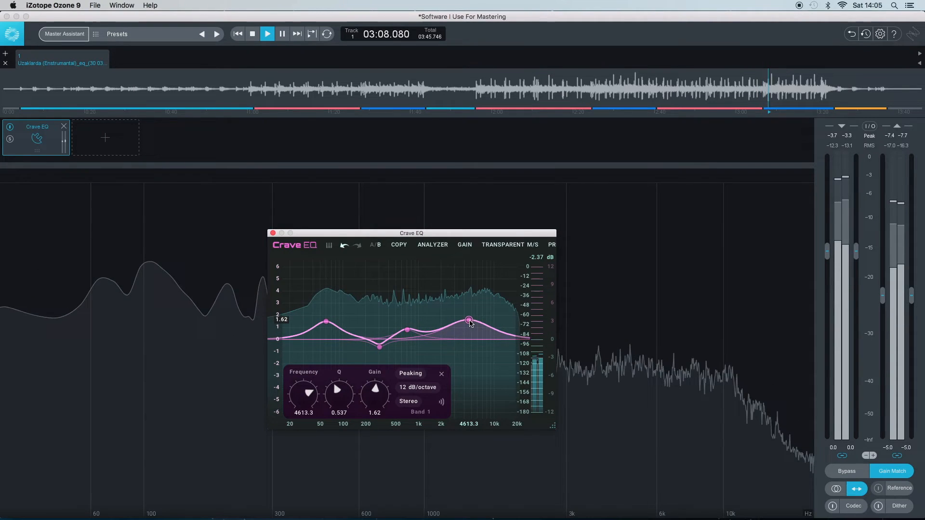
Set the 4.6 kHz band's Q to about 0.76 and move playback back to about 2:35 in the track.
{"action": "scroll", "coordinate": [471, 323], "scroll_direction": "up", "scroll_amount": 3}
{"action": "scroll", "coordinate": [469, 315], "scroll_direction": "down", "scroll_amount": 1}
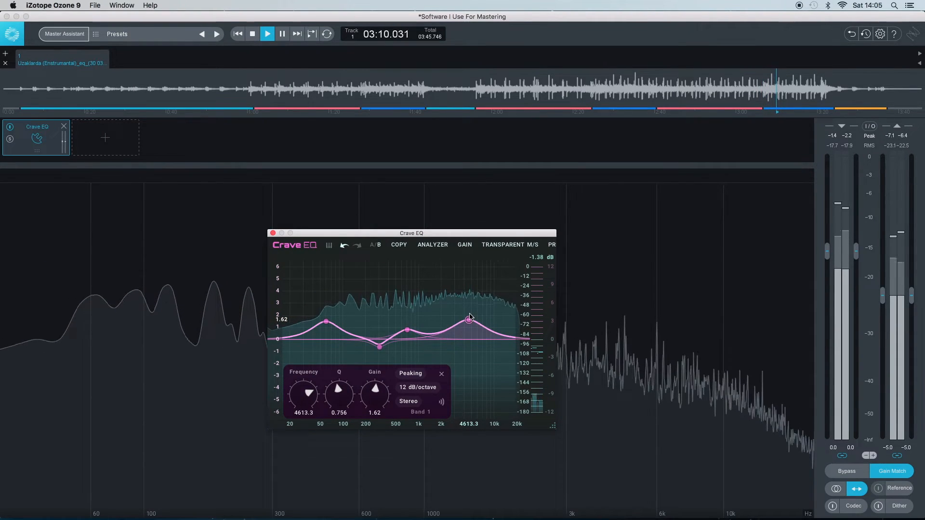
{"action": "left_click", "coordinate": [637, 81]}
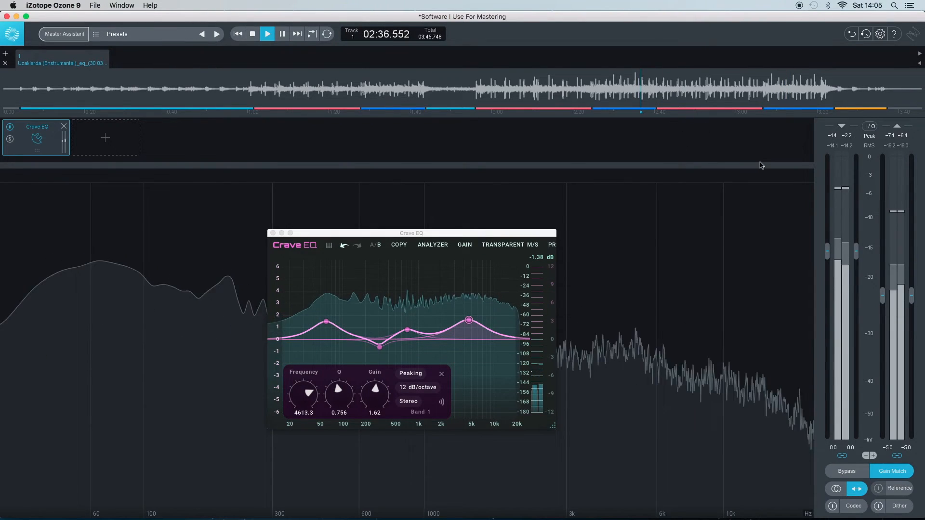
Compare the track with and without the equalizer by switching the global bypass on and off three times, and stop playback.
{"action": "left_click", "coordinate": [849, 472]}
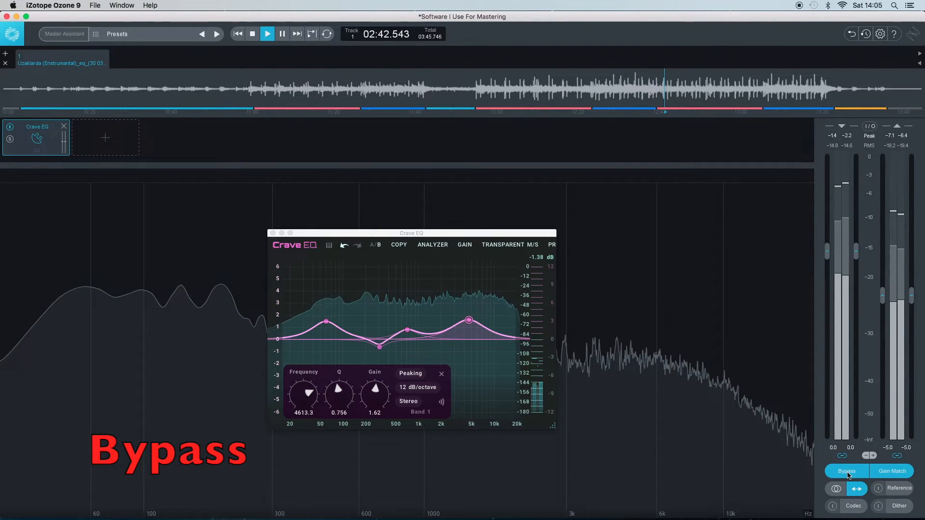
{"action": "left_click", "coordinate": [848, 473]}
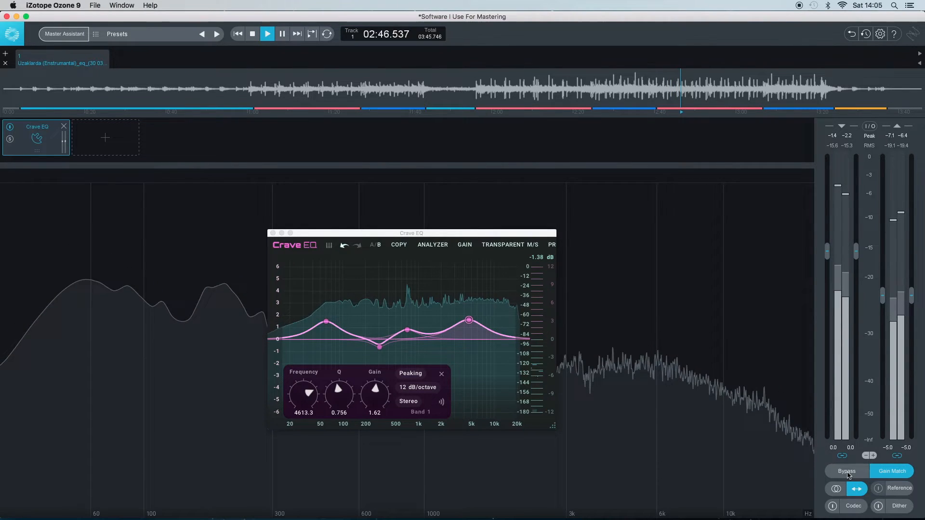
{"action": "left_click", "coordinate": [849, 472]}
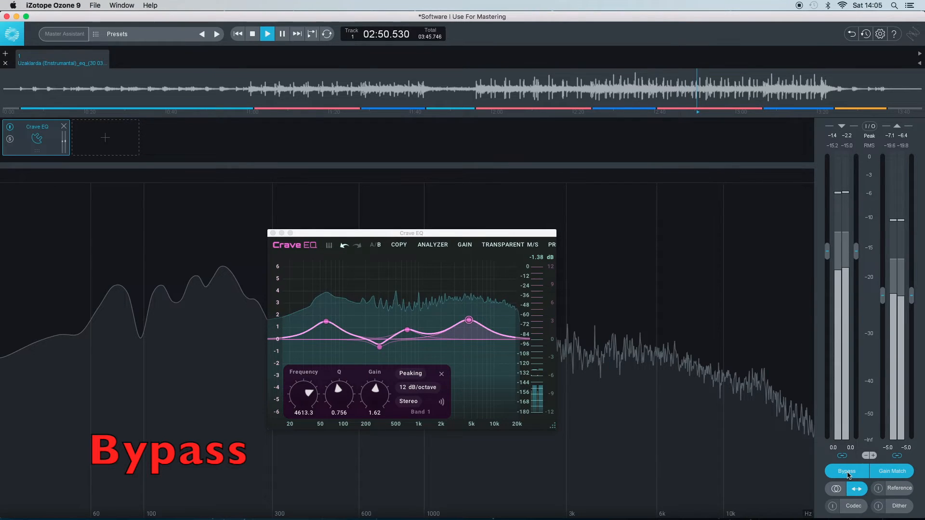
{"action": "left_click", "coordinate": [848, 473]}
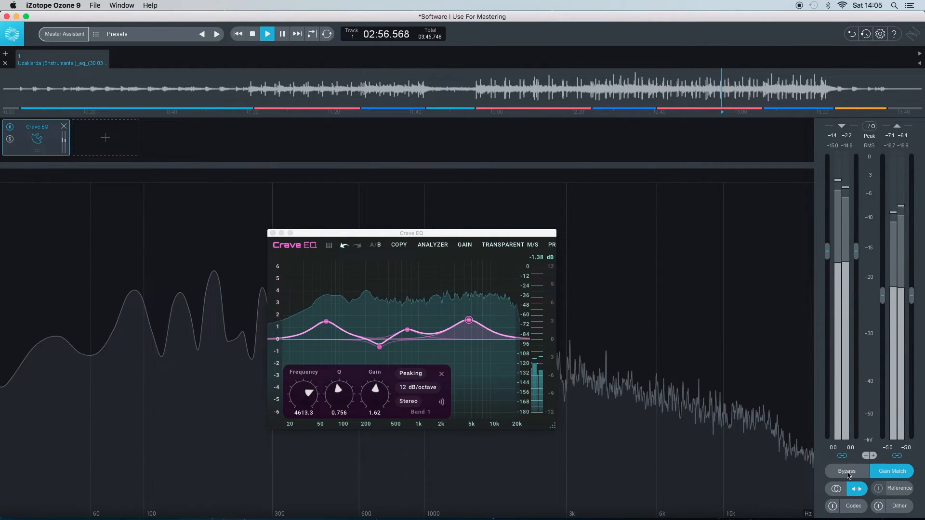
{"action": "left_click", "coordinate": [848, 472]}
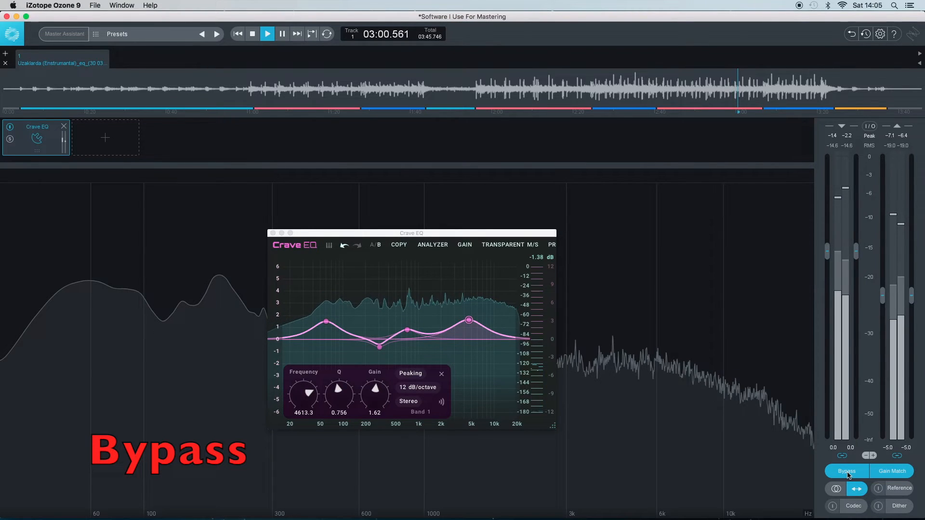
{"action": "left_click", "coordinate": [849, 472]}
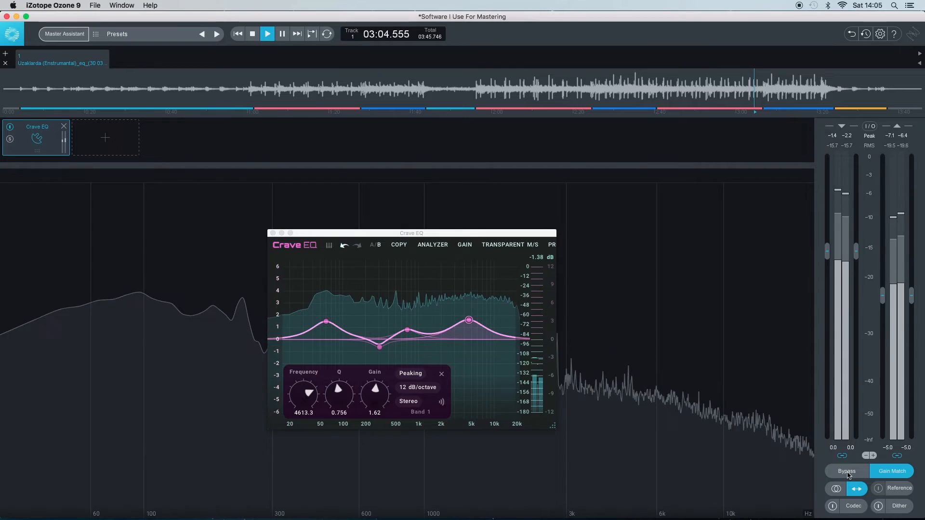
{"action": "key", "text": "space"}
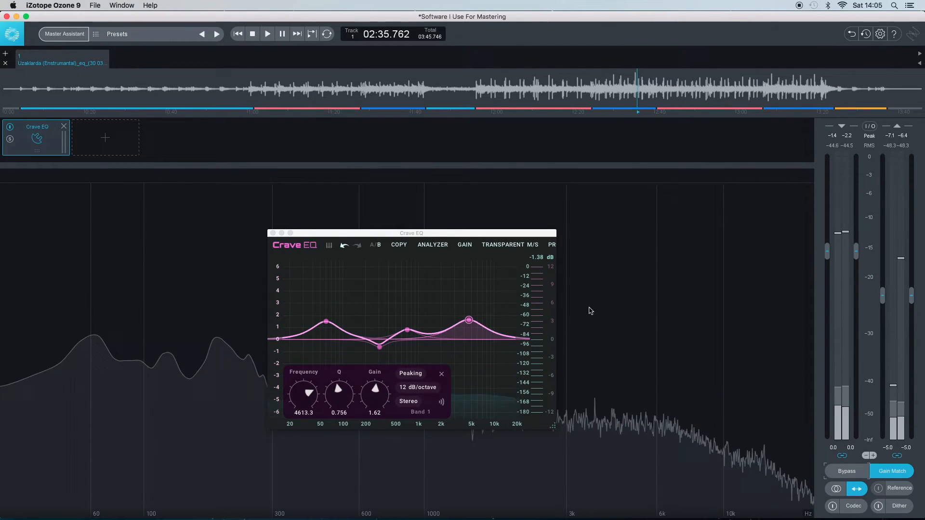
Clear all filters in the equalizer and restart playback of the track.
{"action": "left_click", "coordinate": [551, 245]}
{"action": "left_click", "coordinate": [572, 262]}
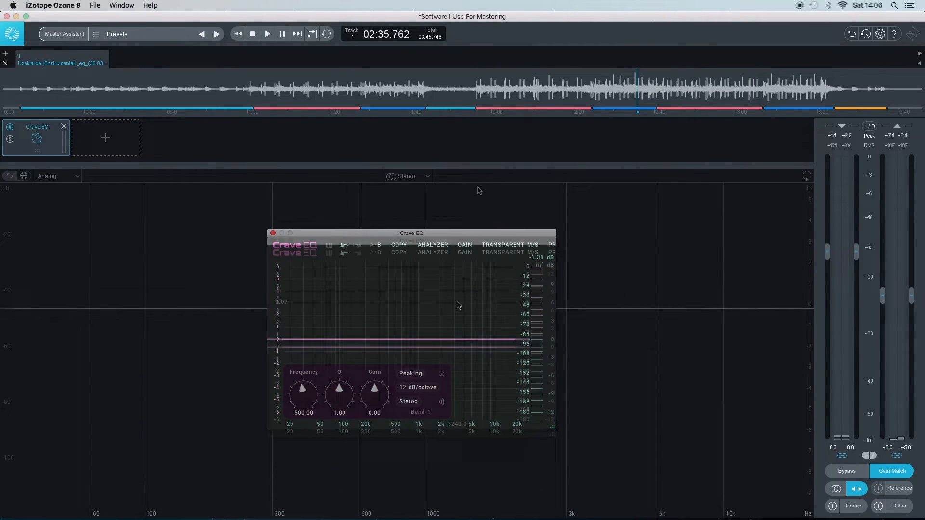
{"action": "key", "text": "space"}
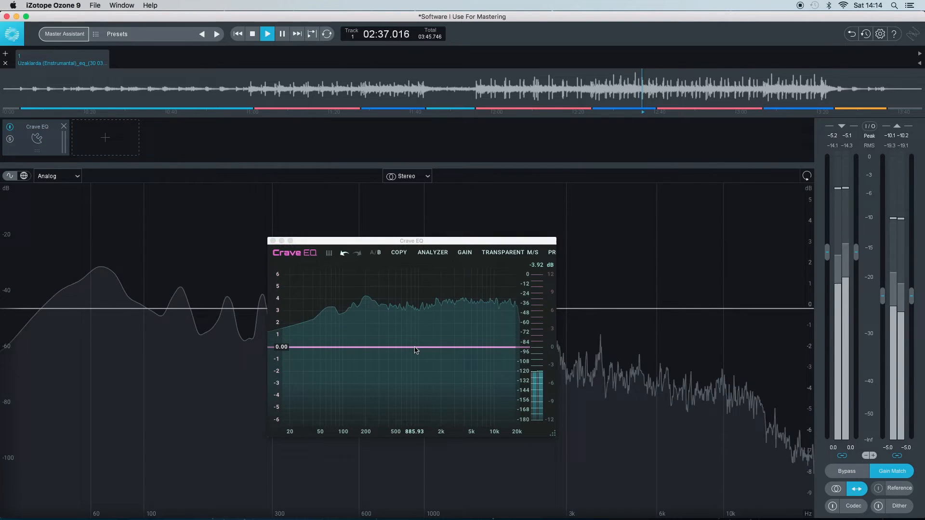
Add a peaking band at about 1043 Hz with about 1.7 dB of gain and a Q of about 1.8, and stop playback.
{"action": "left_click", "coordinate": [415, 347]}
{"action": "mouse_move", "coordinate": [415, 349]}
{"action": "left_mouse_down"}
{"action": "mouse_move", "coordinate": [416, 320]}
{"action": "mouse_move", "coordinate": [416, 332]}
{"action": "left_mouse_up"}
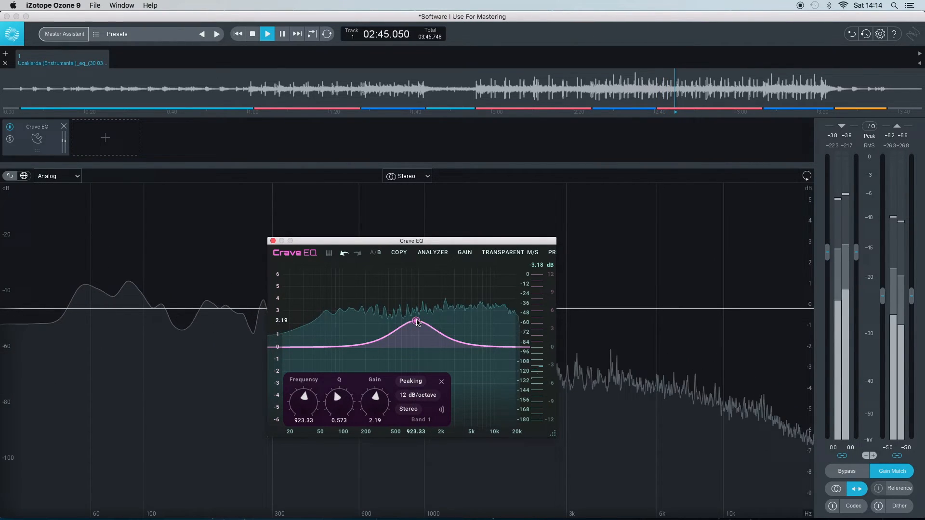
{"action": "mouse_move", "coordinate": [416, 322]}
{"action": "left_mouse_down"}
{"action": "mouse_move", "coordinate": [450, 315]}
{"action": "mouse_move", "coordinate": [463, 361]}
{"action": "mouse_move", "coordinate": [396, 377]}
{"action": "mouse_move", "coordinate": [396, 392]}
{"action": "mouse_move", "coordinate": [384, 338]}
{"action": "mouse_move", "coordinate": [335, 328]}
{"action": "mouse_move", "coordinate": [420, 328]}
{"action": "left_mouse_up"}
{"action": "key", "text": "space"}
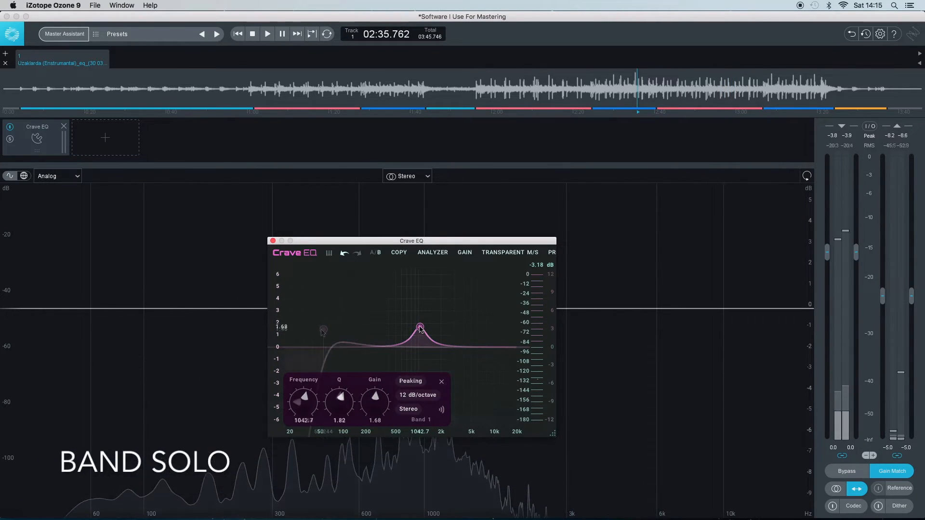
Tune the low-cut band to about 31.6 Hz with a Q of 1.25, and add a high-cut band at about 5.8 kHz with a Q of 0.79 during playback.
{"action": "mouse_move", "coordinate": [308, 337]}
{"action": "left_mouse_down"}
{"action": "mouse_move", "coordinate": [302, 322]}
{"action": "mouse_move", "coordinate": [312, 312]}
{"action": "mouse_move", "coordinate": [347, 311]}
{"action": "mouse_move", "coordinate": [365, 331]}
{"action": "mouse_move", "coordinate": [305, 328]}
{"action": "left_mouse_up"}
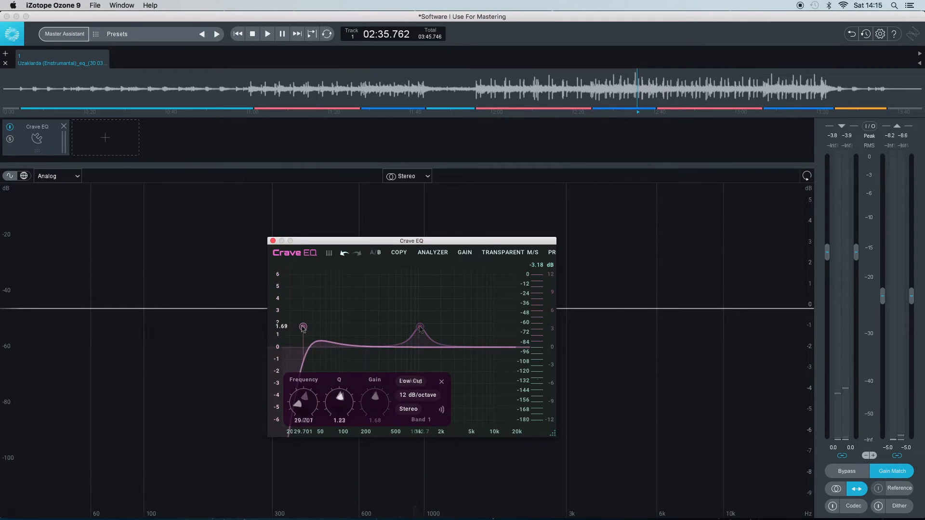
{"action": "key", "text": "space"}
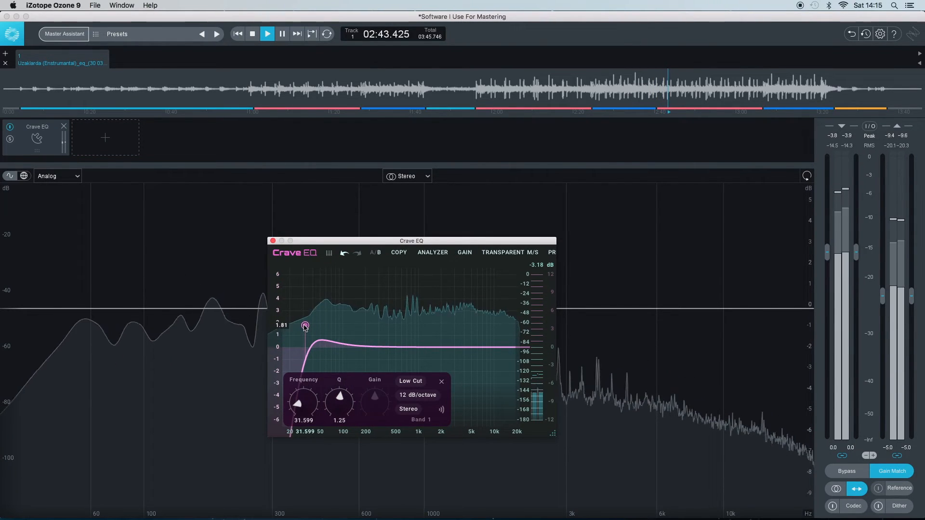
{"action": "left_click", "coordinate": [476, 348]}
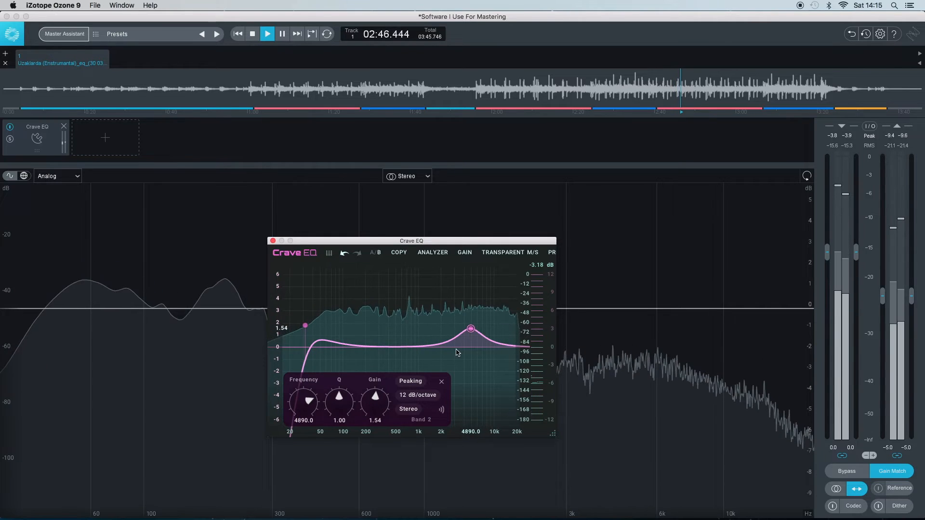
{"action": "left_click", "coordinate": [417, 385]}
{"action": "left_click", "coordinate": [432, 422]}
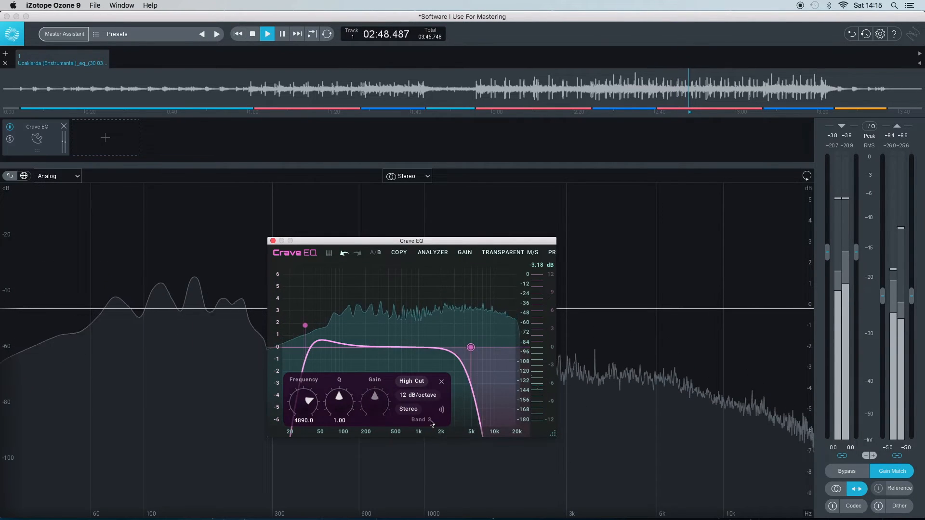
{"action": "left_click_drag", "start_coordinate": [472, 351], "coordinate": [477, 372]}
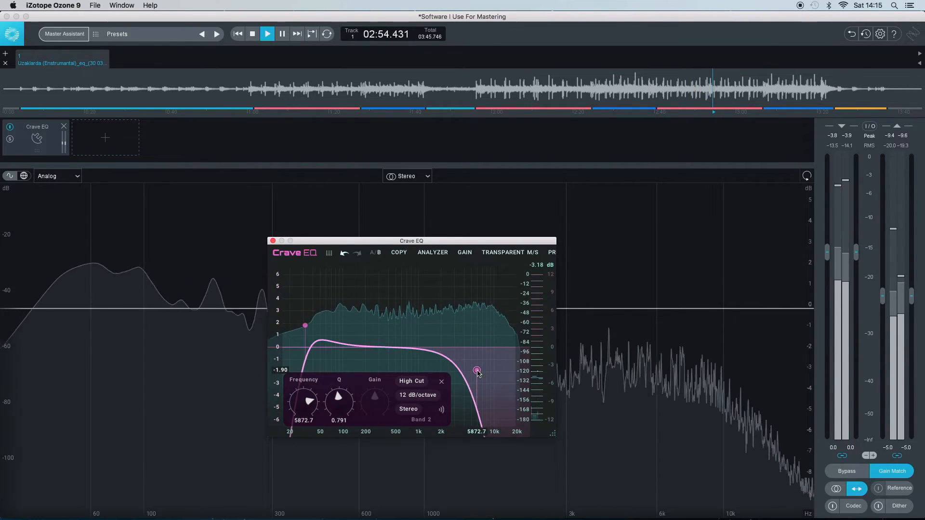
Clear all filters and add a peaking band at about 995 Hz with about 1.8 dB of gain.
{"action": "left_click", "coordinate": [552, 253]}
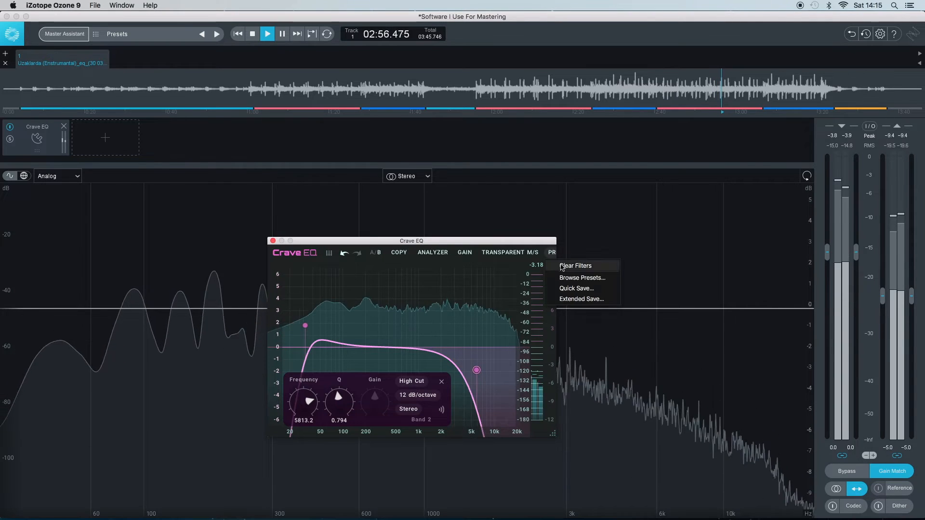
{"action": "left_click", "coordinate": [569, 265]}
{"action": "left_click", "coordinate": [392, 348]}
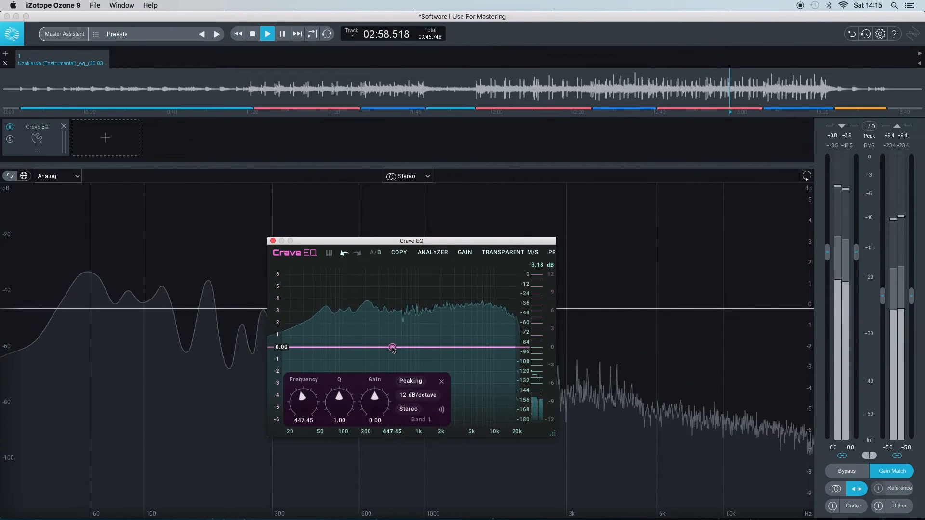
{"action": "left_click_drag", "start_coordinate": [393, 347], "coordinate": [419, 326]}
Change the band to a Band Pass filter centred at about 1150 Hz with a wide Q of about 0.14.
{"action": "left_click", "coordinate": [411, 381]}
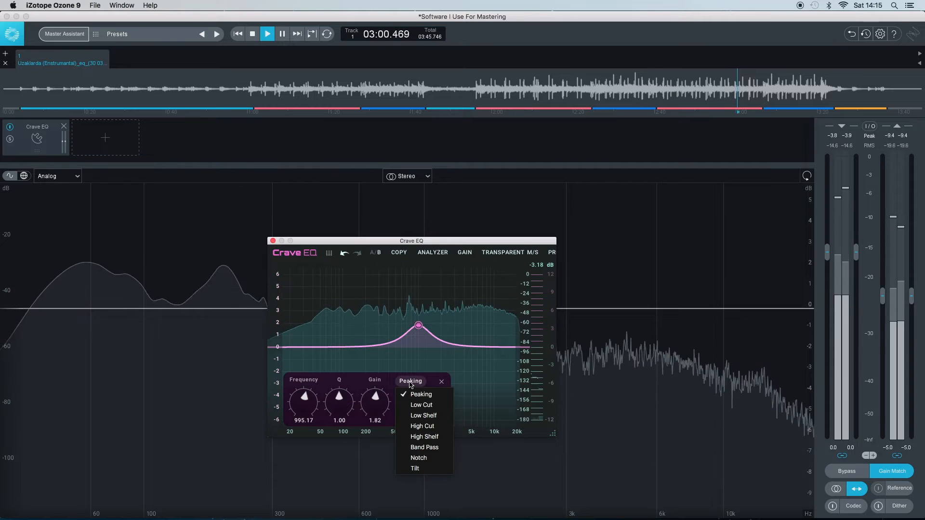
{"action": "left_click", "coordinate": [424, 448]}
{"action": "mouse_move", "coordinate": [419, 347]}
{"action": "left_mouse_down"}
{"action": "mouse_move", "coordinate": [382, 347]}
{"action": "mouse_move", "coordinate": [399, 348]}
{"action": "mouse_move", "coordinate": [402, 404]}
{"action": "mouse_move", "coordinate": [399, 365]}
{"action": "mouse_move", "coordinate": [380, 348]}
{"action": "mouse_move", "coordinate": [284, 348]}
{"action": "mouse_move", "coordinate": [501, 347]}
{"action": "mouse_move", "coordinate": [423, 347]}
{"action": "left_mouse_up"}
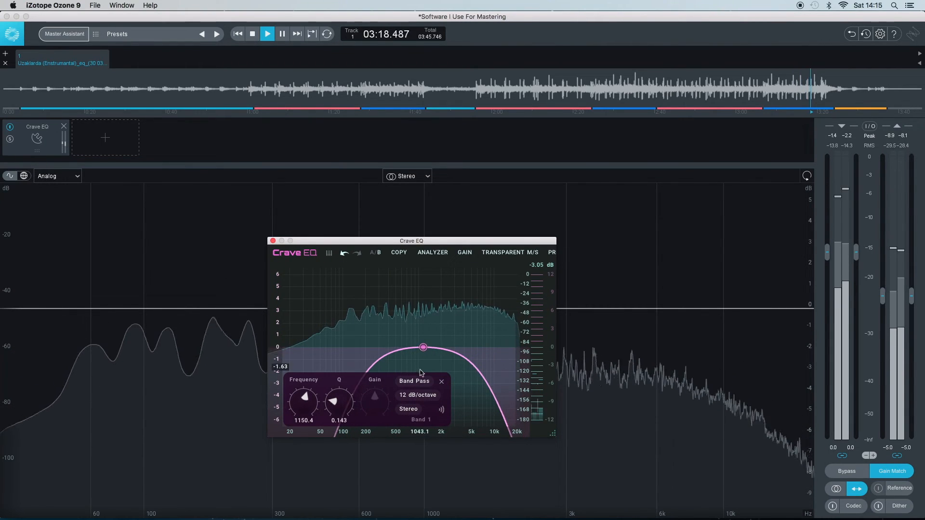
Change the band to a Notch filter, narrow it to a Q of about 1.24 and move it to about 3.6 kHz.
{"action": "left_click", "coordinate": [415, 382]}
{"action": "left_click", "coordinate": [420, 459]}
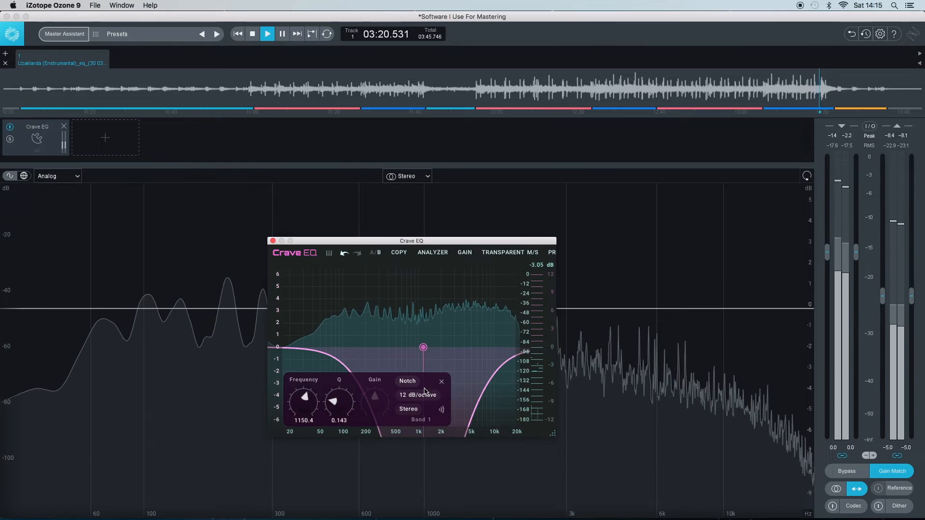
{"action": "left_click_drag", "start_coordinate": [425, 349], "coordinate": [396, 343]}
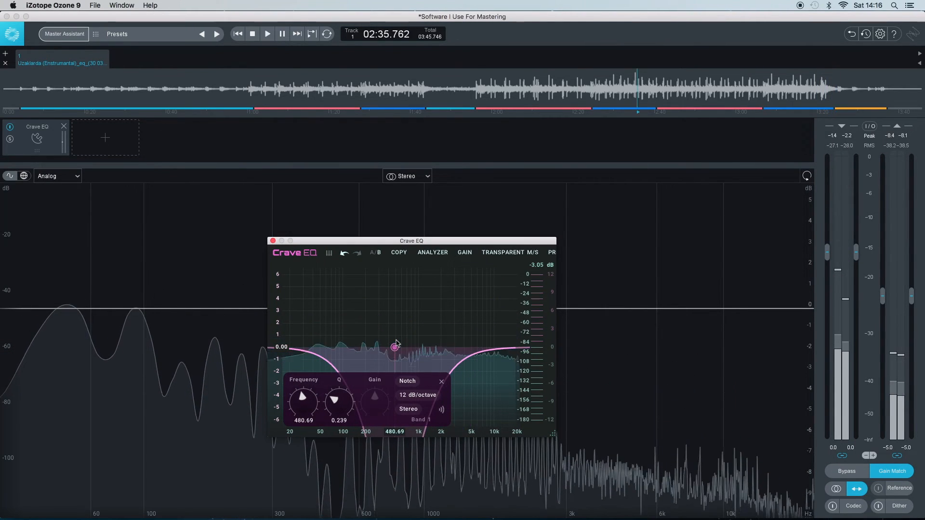
{"action": "left_click_drag", "start_coordinate": [396, 343], "coordinate": [394, 319]}
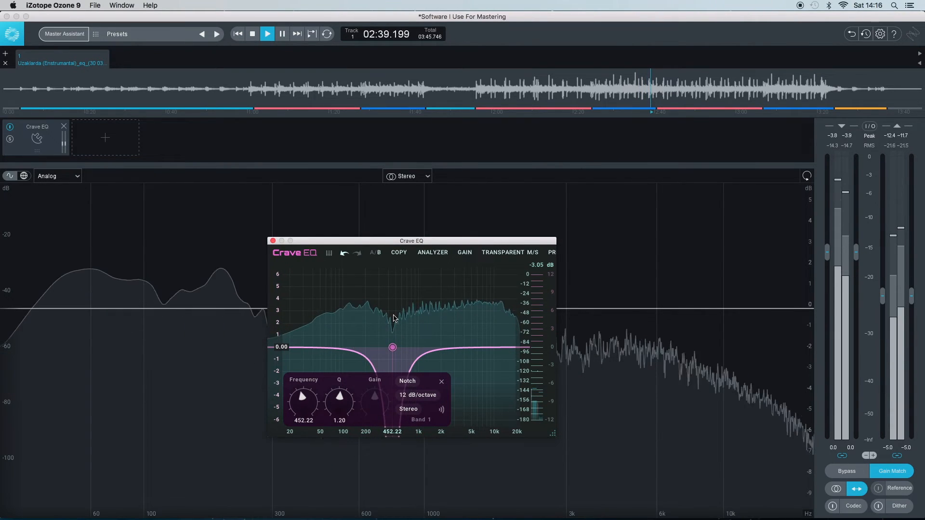
{"action": "left_click_drag", "start_coordinate": [395, 351], "coordinate": [463, 350]}
Change the band to a Tilt filter at about 1670 Hz with a gain of about -1.04 dB.
{"action": "left_click", "coordinate": [408, 382]}
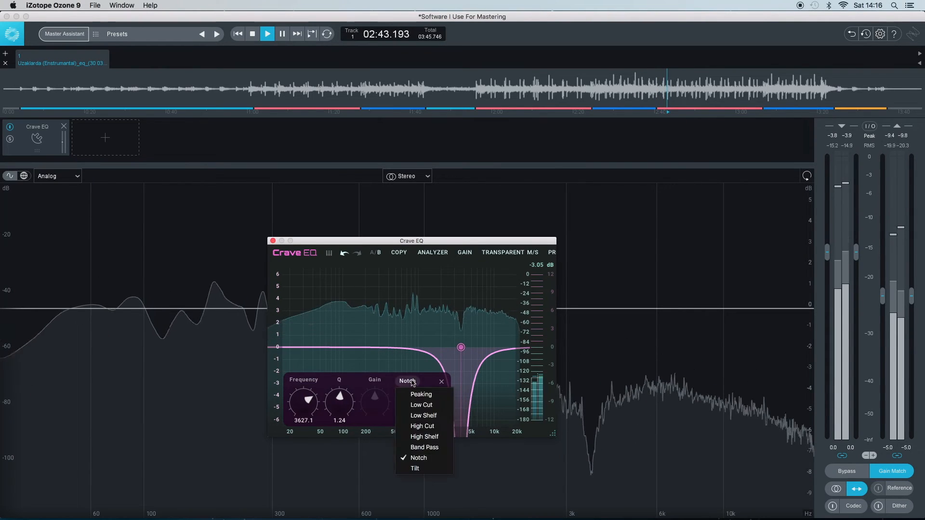
{"action": "left_click", "coordinate": [420, 471]}
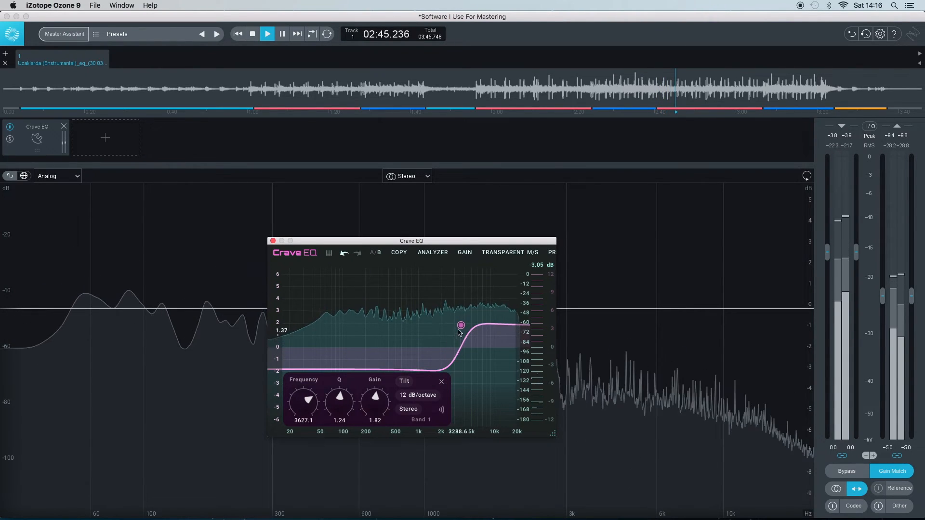
{"action": "left_click_drag", "start_coordinate": [461, 331], "coordinate": [435, 364]}
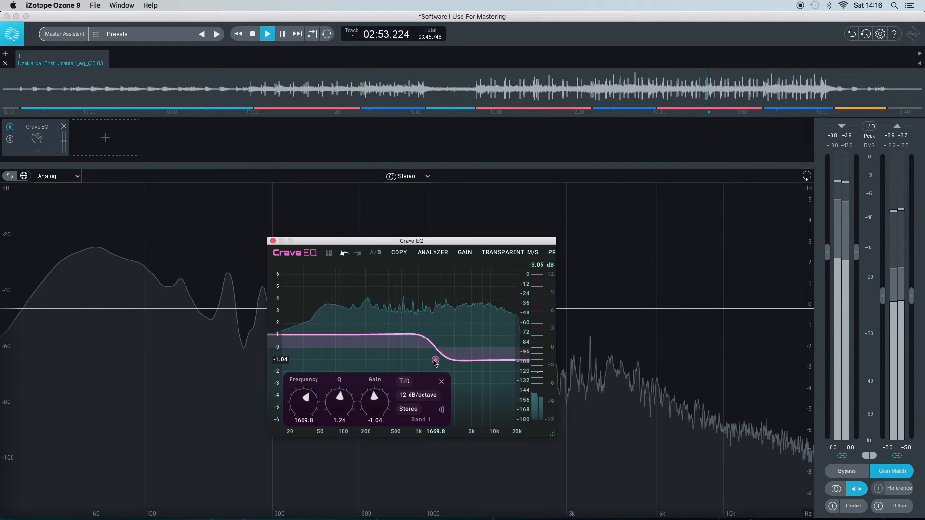
{"action": "left_click", "coordinate": [407, 382]}
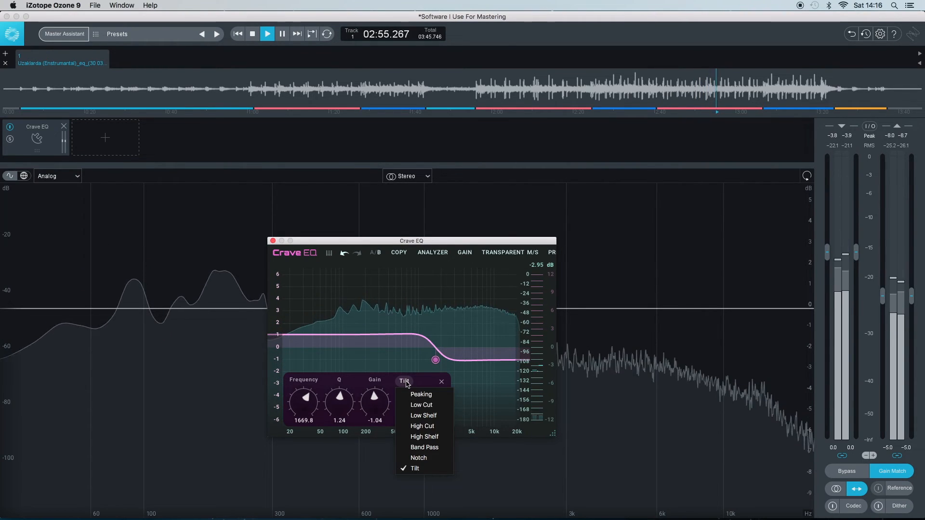
{"action": "left_click", "coordinate": [413, 355]}
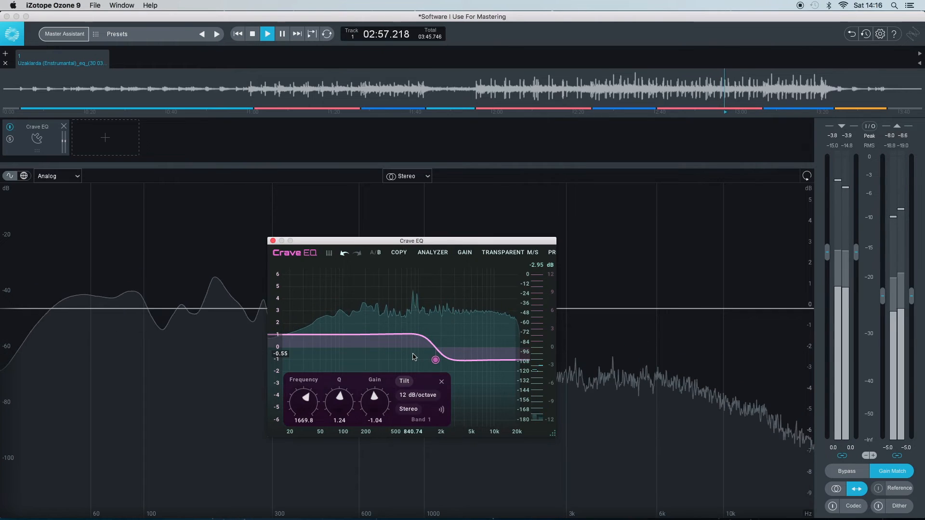
Start playback with the flat curve, add a peaking band at about 3.9 kHz and set its channel mode to Side.
{"action": "key", "text": "space"}
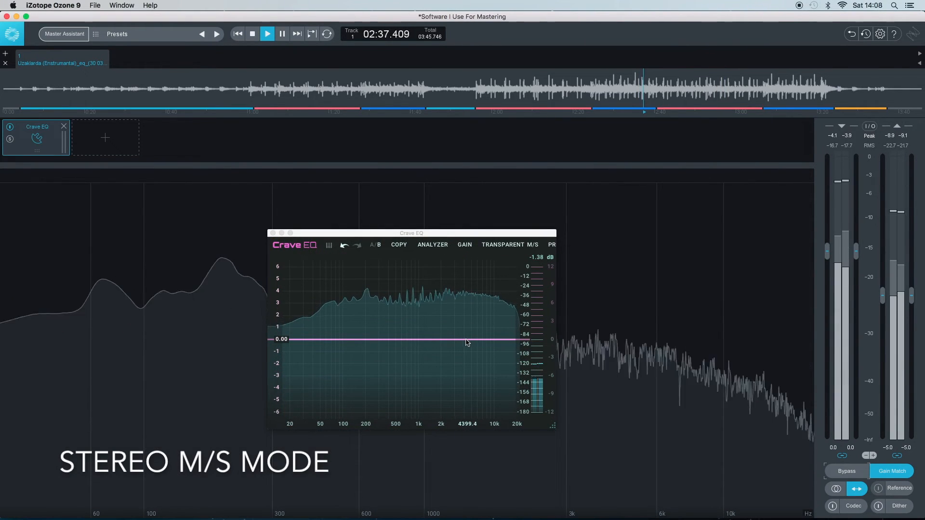
{"action": "left_click", "coordinate": [467, 343]}
{"action": "left_click", "coordinate": [463, 340]}
{"action": "left_click", "coordinate": [408, 400]}
{"action": "left_click", "coordinate": [405, 437]}
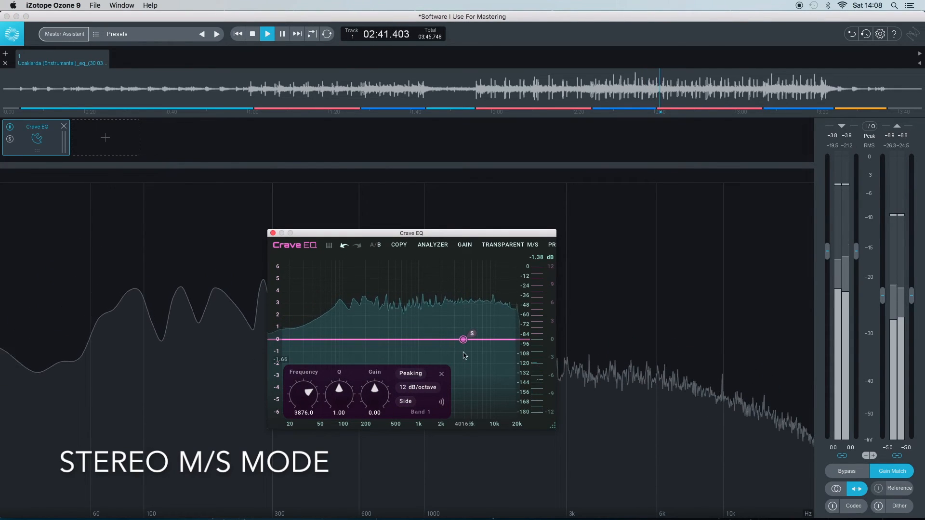
Sweep the side band across the spectrum to about 7 kHz with a gain of about 0.85 dB and a wide Q of about 0.26.
{"action": "left_click_drag", "start_coordinate": [463, 340], "coordinate": [446, 336]}
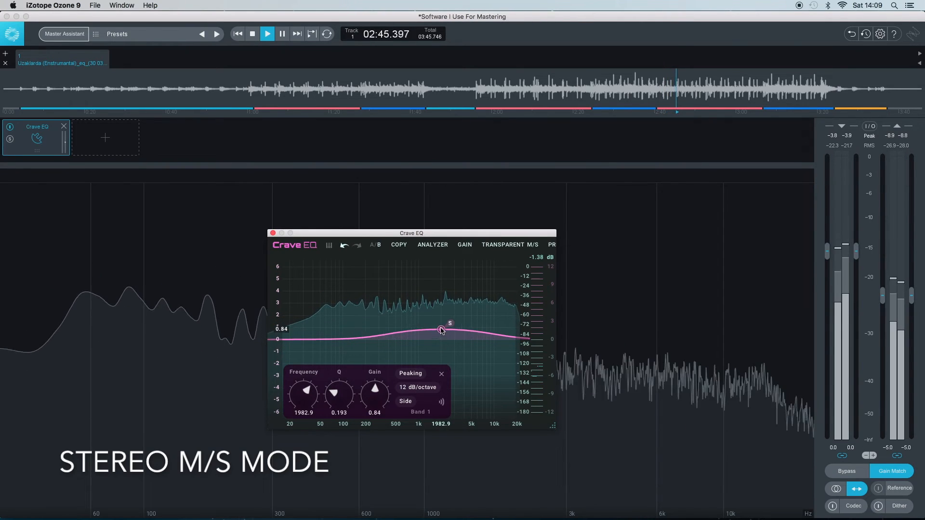
{"action": "left_click_drag", "start_coordinate": [437, 329], "coordinate": [426, 331]}
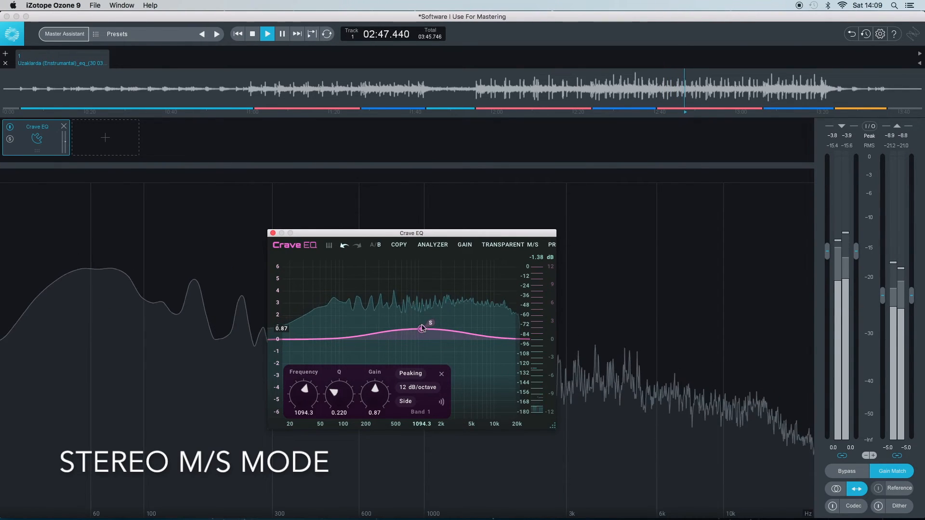
{"action": "scroll", "coordinate": [422, 328], "scroll_direction": "up", "scroll_amount": 2}
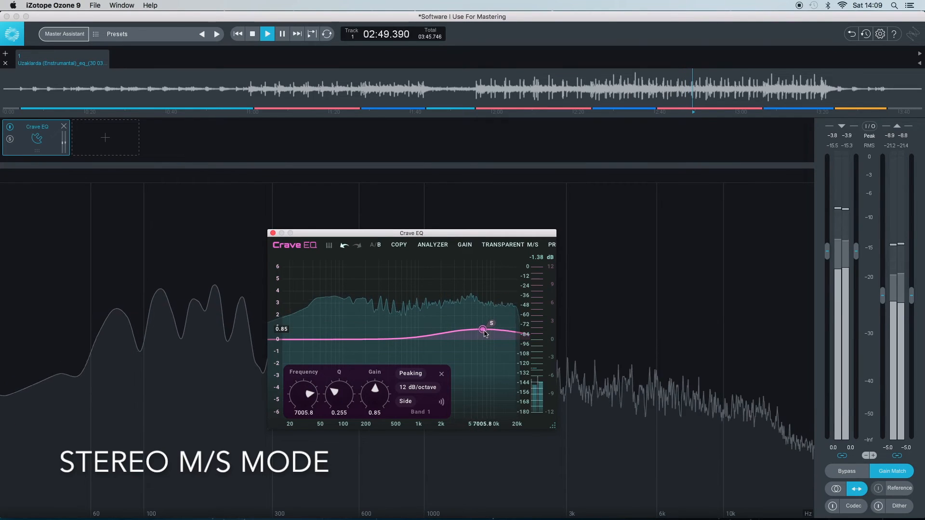
Add a peaking band in Mid mode at about 71 Hz with a gain of about 1.33 dB.
{"action": "left_click", "coordinate": [323, 341]}
{"action": "left_click", "coordinate": [409, 402]}
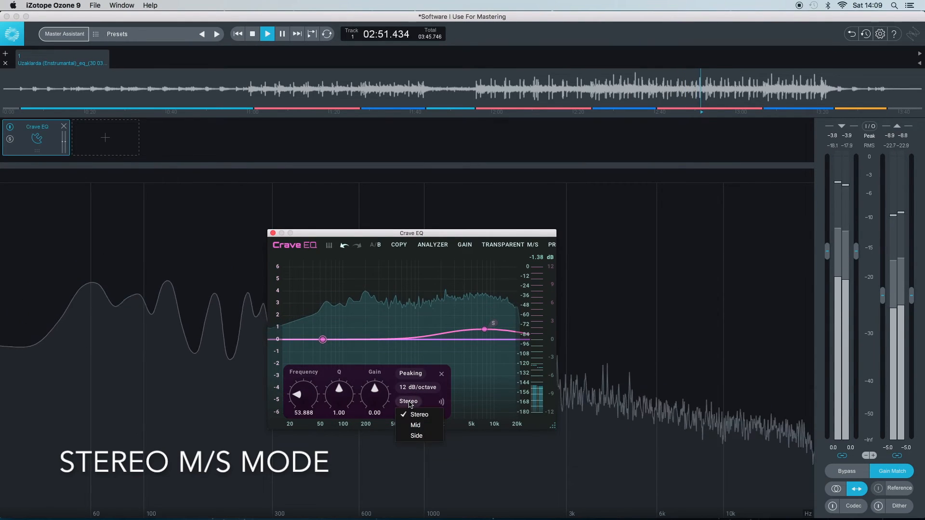
{"action": "left_click", "coordinate": [415, 425]}
{"action": "left_click_drag", "start_coordinate": [323, 340], "coordinate": [329, 341]}
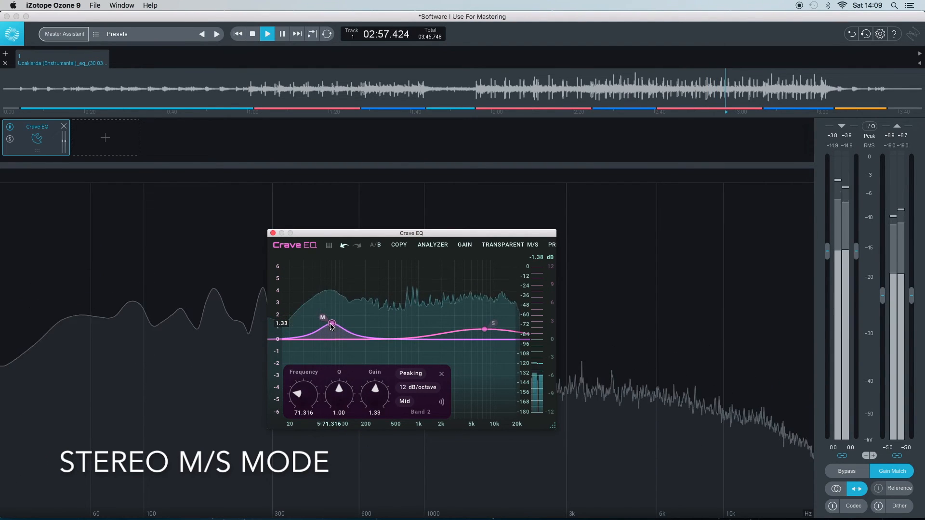
Add a Mid peaking band boosting about 1.3 dB near 5 kHz and a Stereo peaking band at about 308 Hz with about -0.71 dB.
{"action": "left_click", "coordinate": [454, 341]}
{"action": "left_click", "coordinate": [408, 402]}
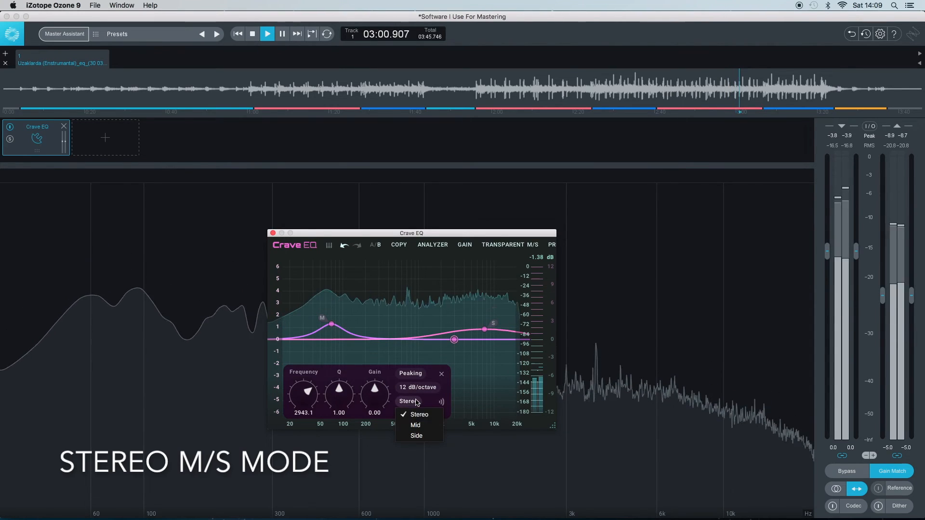
{"action": "left_click", "coordinate": [415, 425]}
{"action": "left_click_drag", "start_coordinate": [461, 326], "coordinate": [466, 326]}
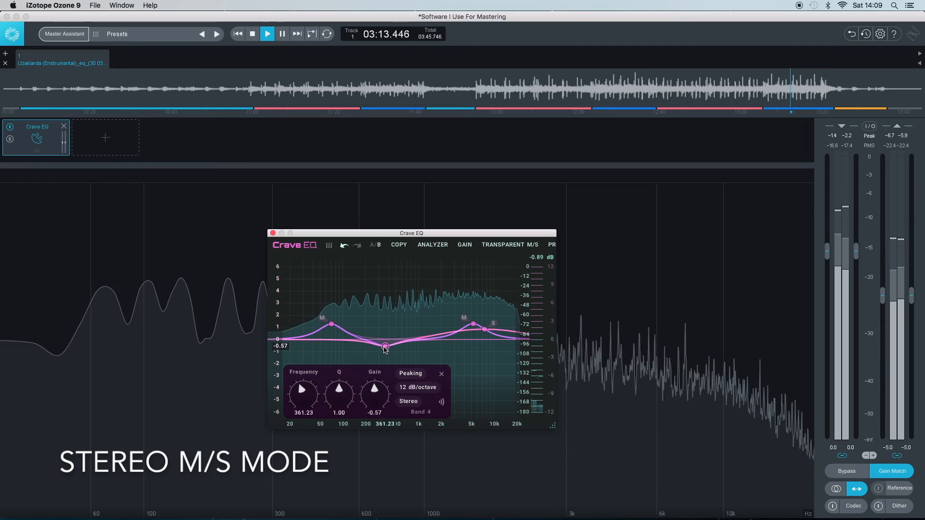
{"action": "left_click_drag", "start_coordinate": [383, 349], "coordinate": [381, 351]}
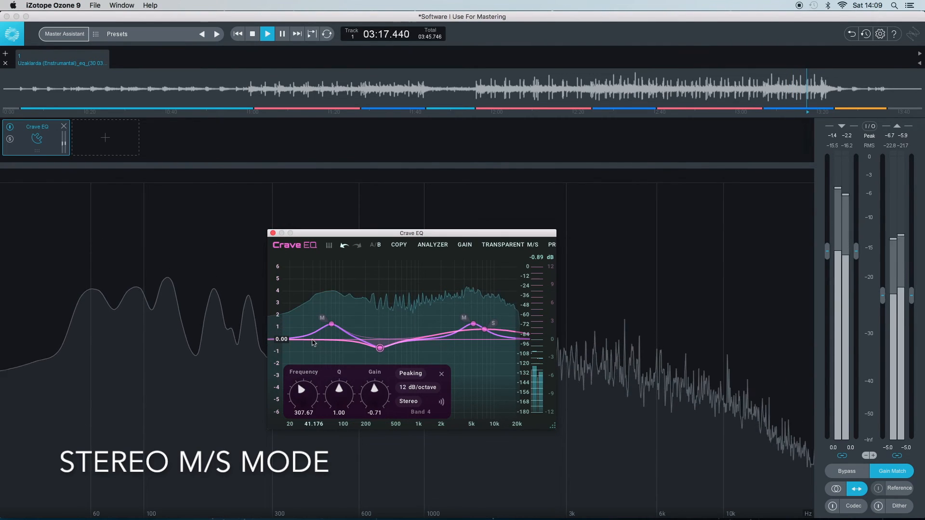
Add a 12 dB/octave Low Cut band at about 16 Hz and set its channel mode to Side.
{"action": "double_click", "coordinate": [287, 340]}
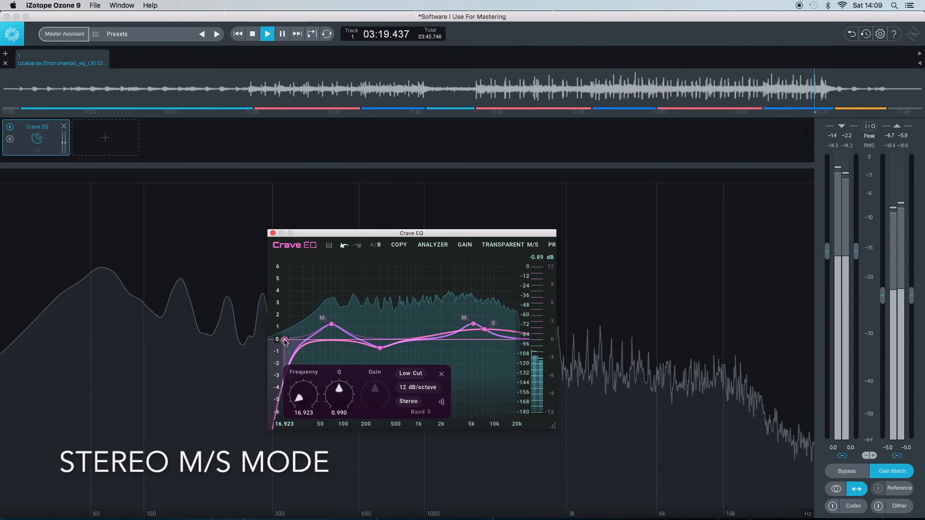
{"action": "left_click_drag", "start_coordinate": [286, 340], "coordinate": [284, 341]}
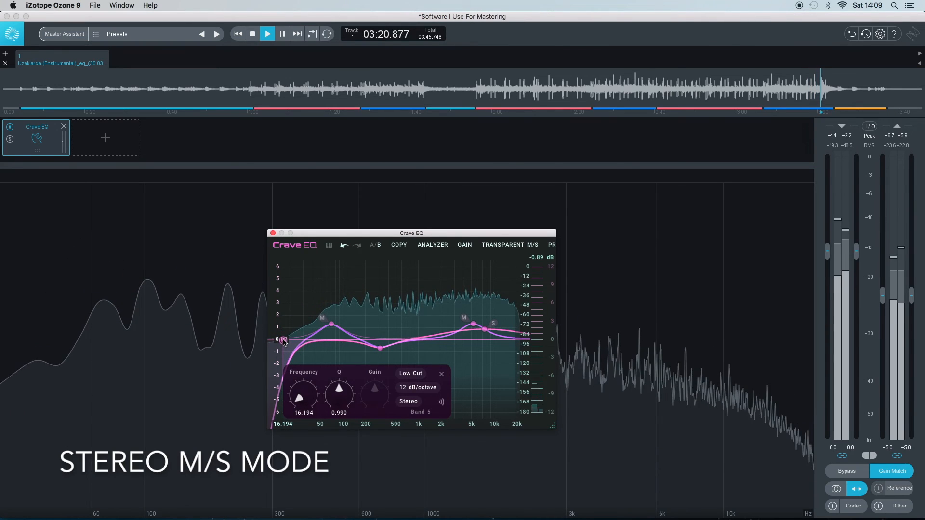
{"action": "left_click", "coordinate": [408, 402]}
{"action": "left_click", "coordinate": [407, 437]}
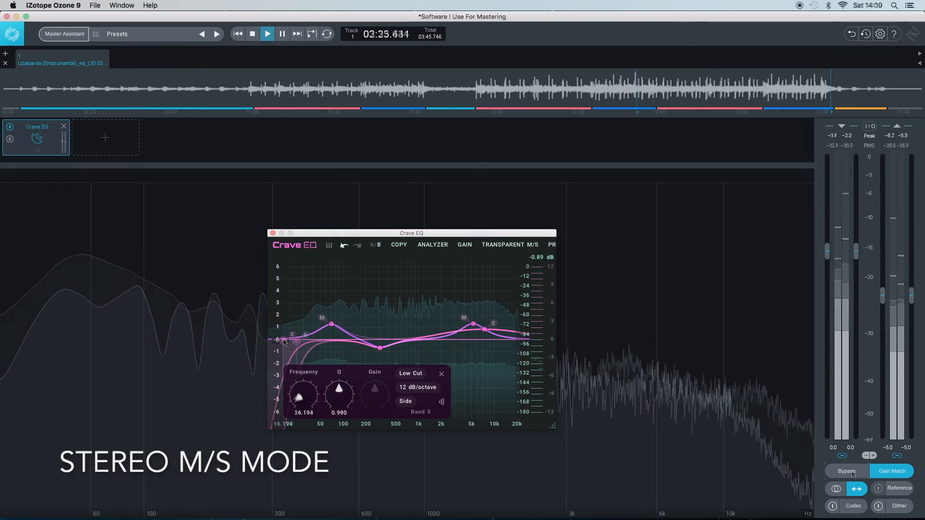